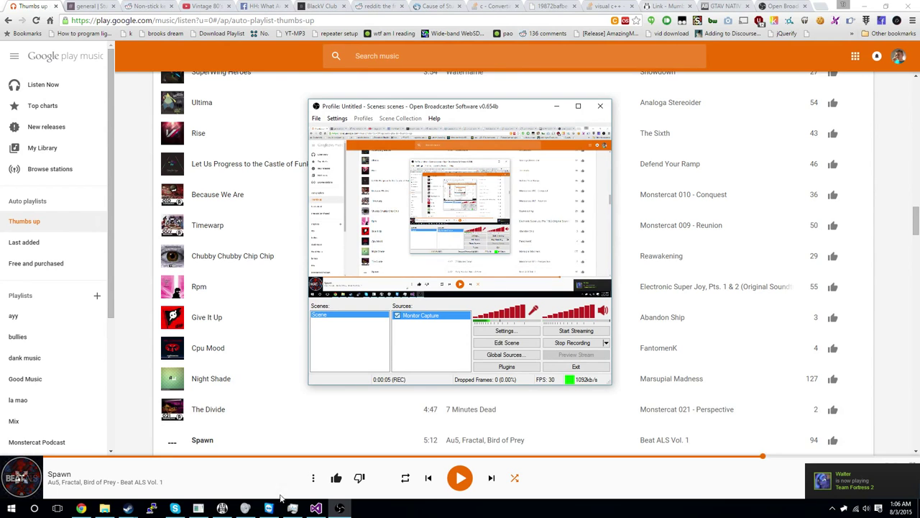
Cancel Mumble's plugin configuration unchanged and bring up the MumblePAHelper window
click(222, 509)
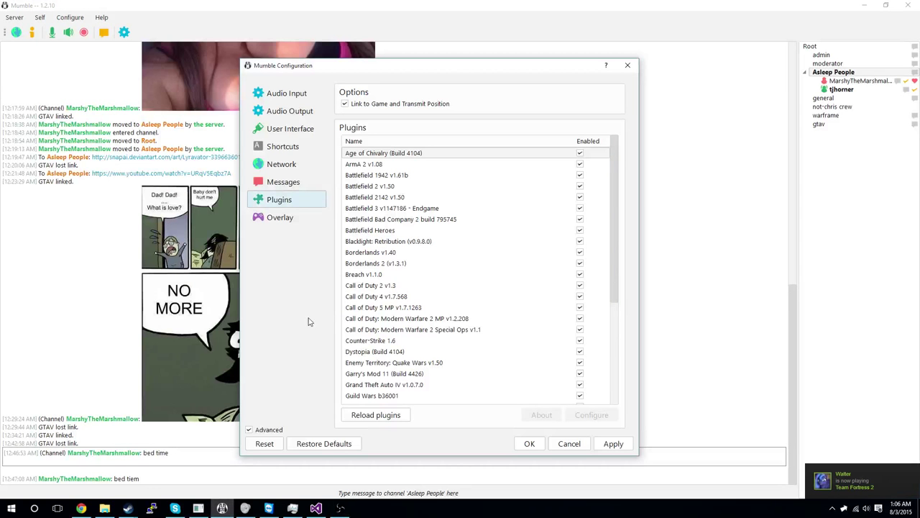
click(570, 443)
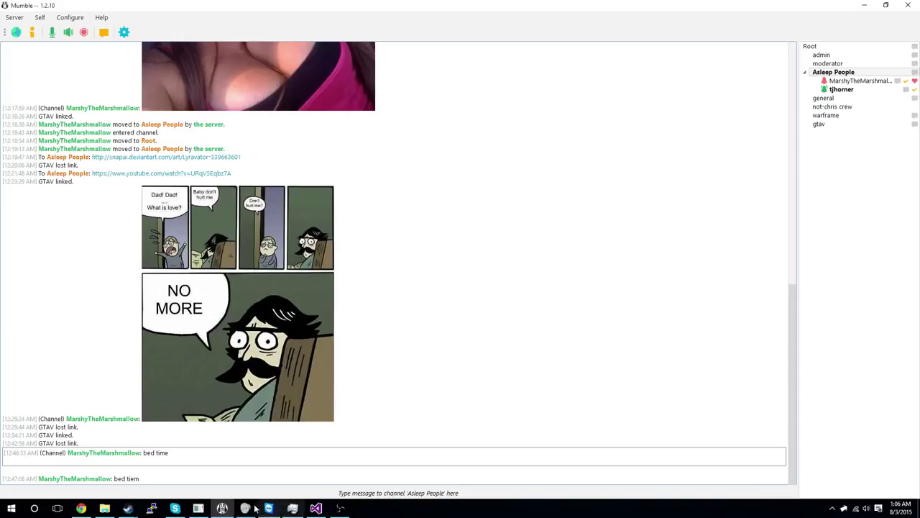
click(198, 509)
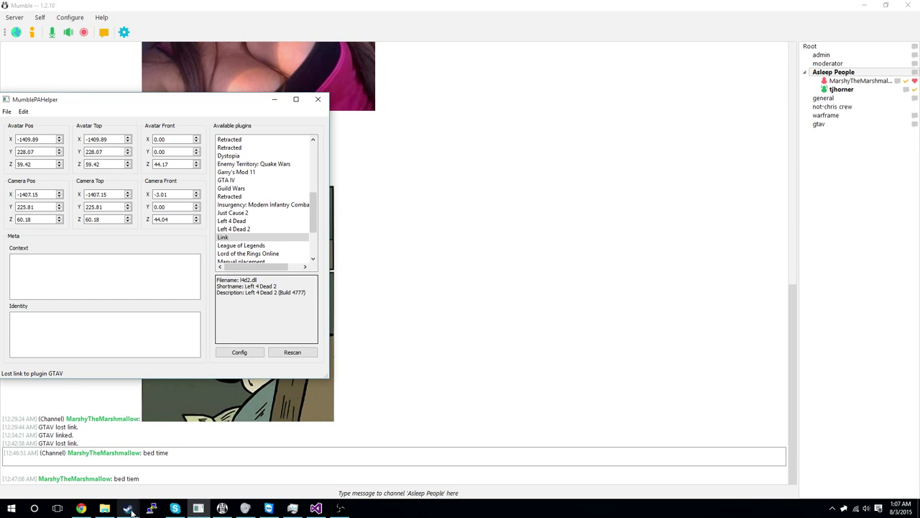
Launch Grand Theft Auto V from the Steam library and move MumblePAHelper to the screen centre
mouse_move(128, 509)
click(125, 431)
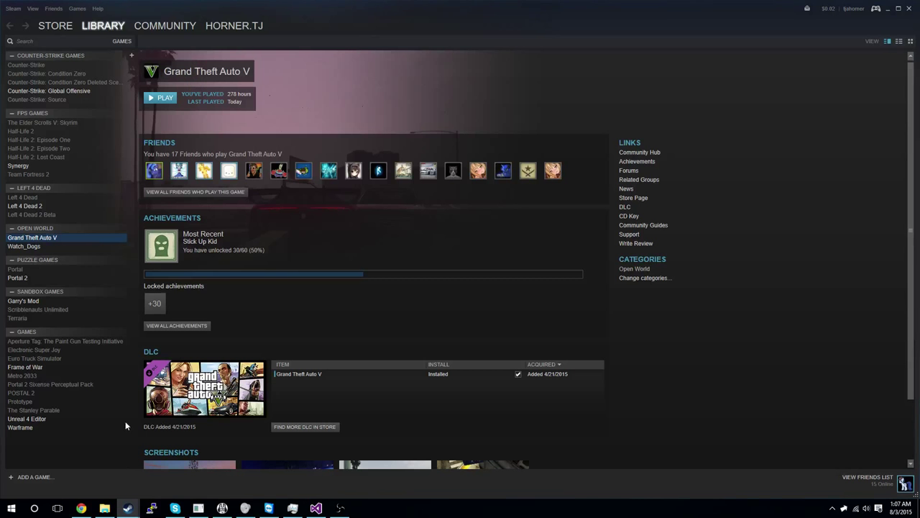
click(160, 97)
click(460, 280)
mouse_move(81, 508)
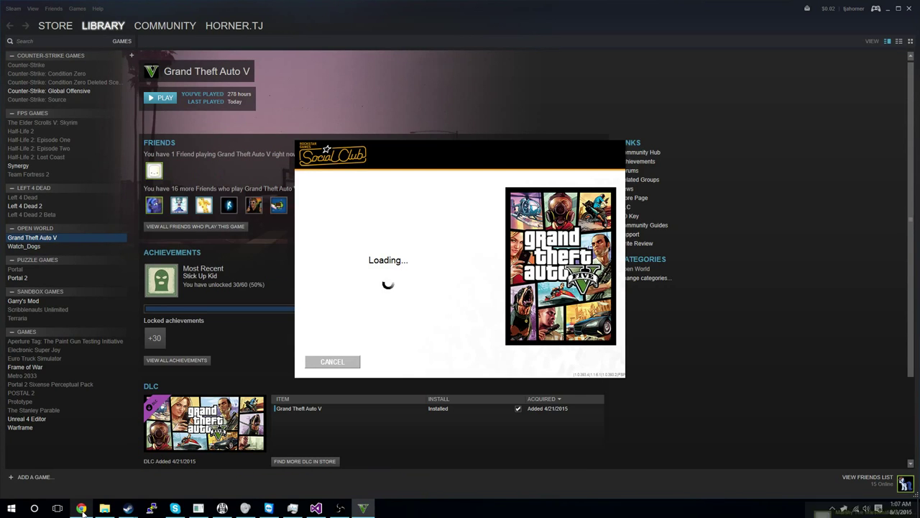
click(237, 511)
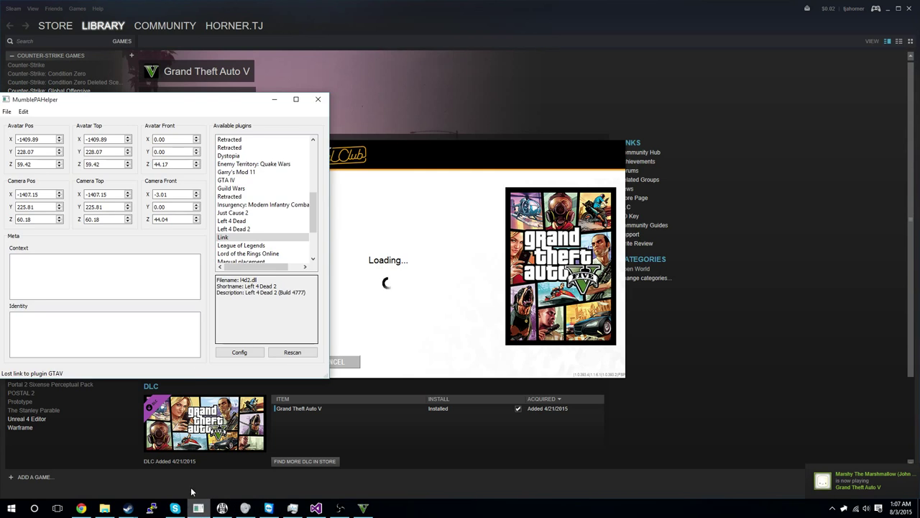
mouse_move(208, 108)
mouse_down()
mouse_move(443, 114)
mouse_move(505, 128)
mouse_up()
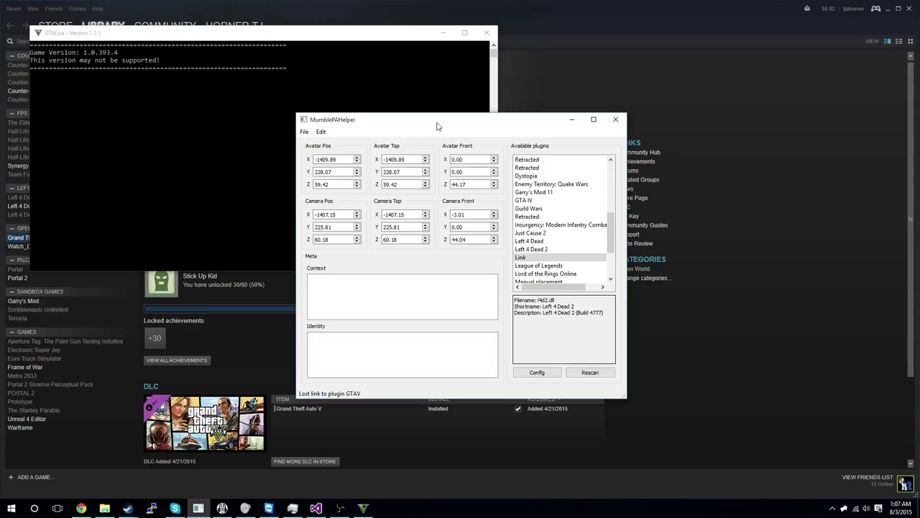
Move MumblePAHelper to the top-left corner and bring the GTALua console forward
drag(437, 126, 142, 118)
click(146, 49)
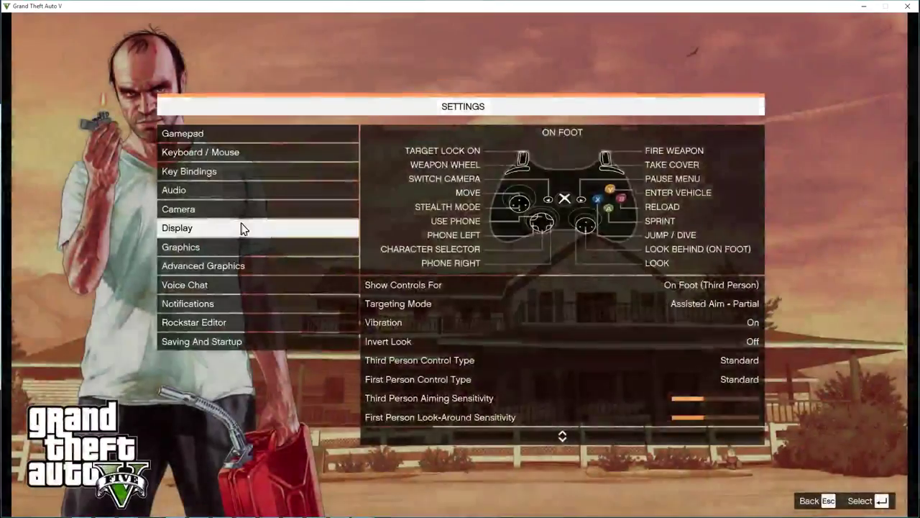
Browse the Display, Graphics and Advanced Graphics settings pages
click(241, 227)
click(180, 247)
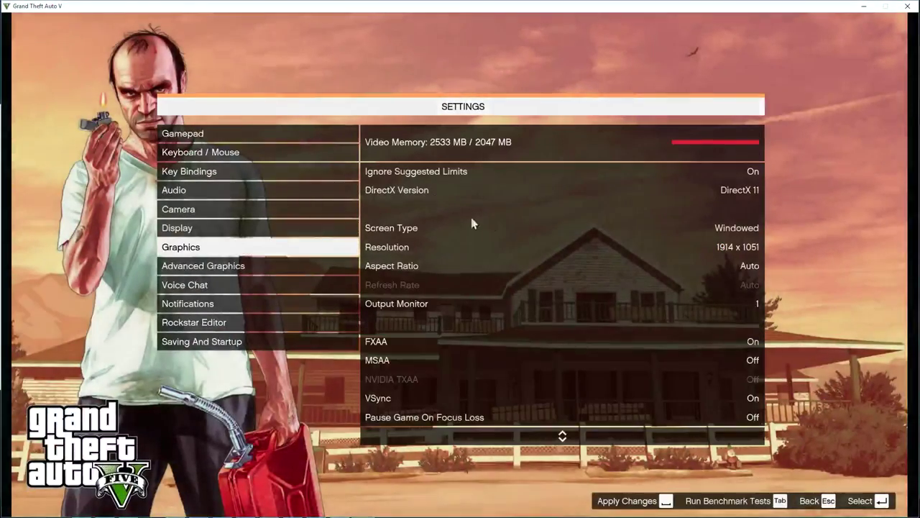
key(Escape)
key(Escape)
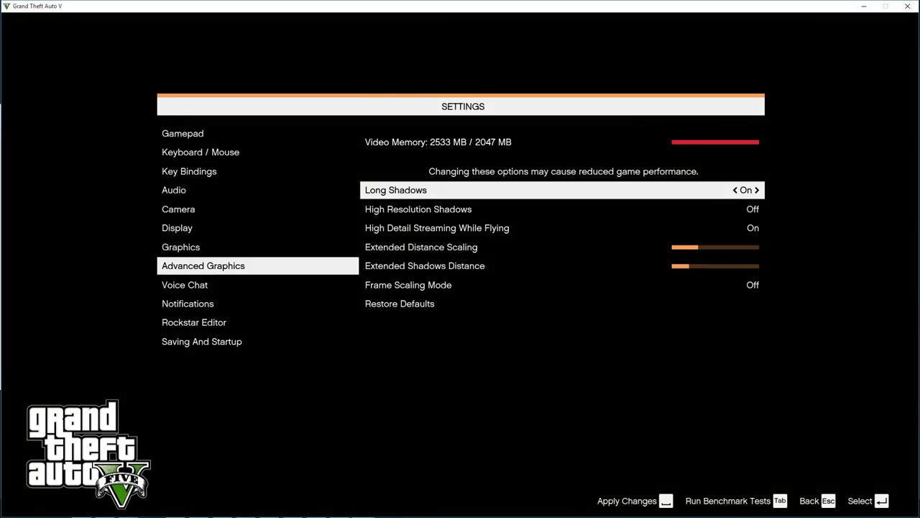
key(Down)
key(Down)
key(Down)
key(Escape)
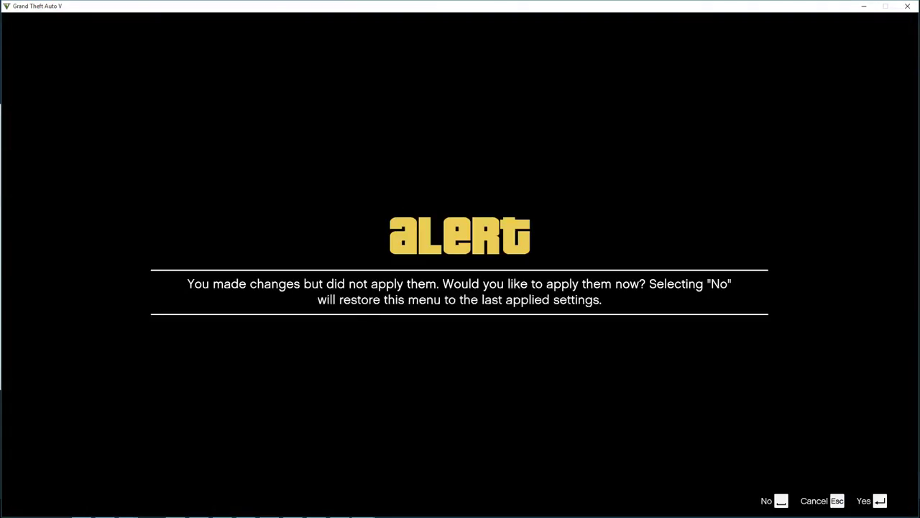
key(Escape)
key(Up)
key(Up)
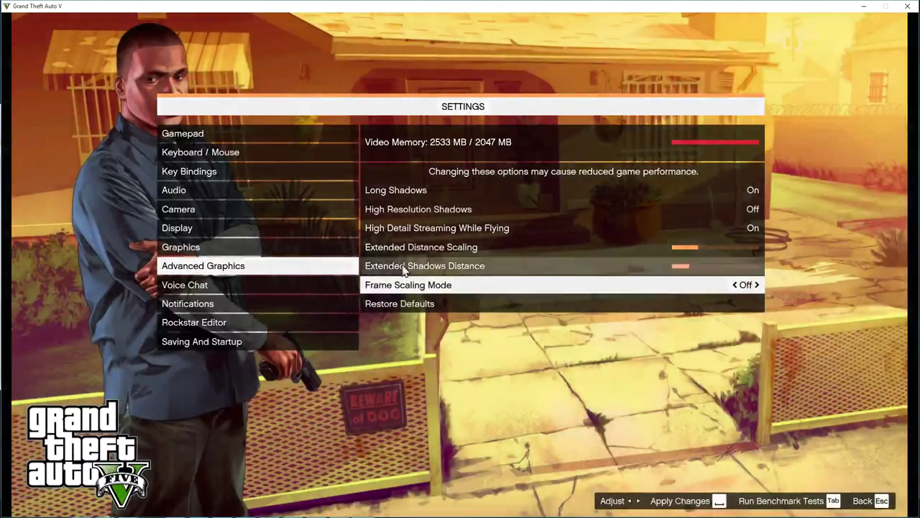
key(Escape)
Set the windowed Resolution to 1600 x 900 and keep the new settings
key(space)
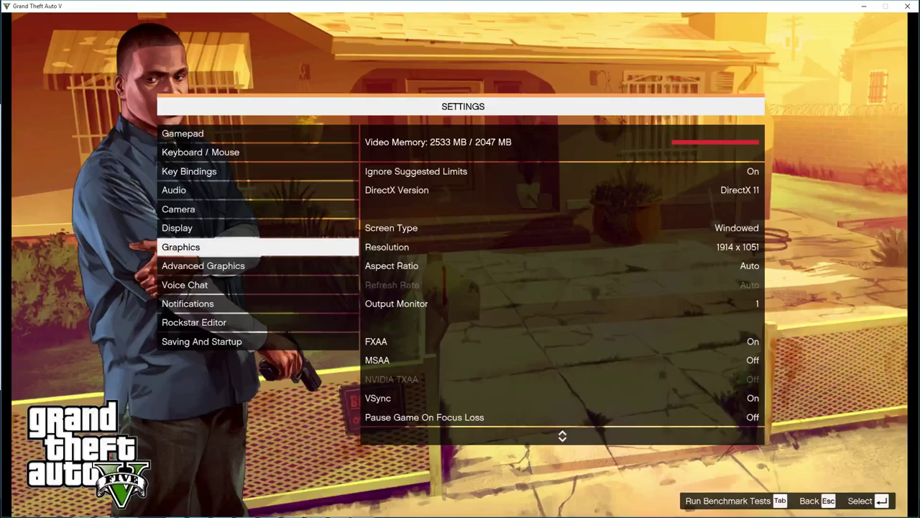
key(Down)
key(Up)
key(Return)
key(Down)
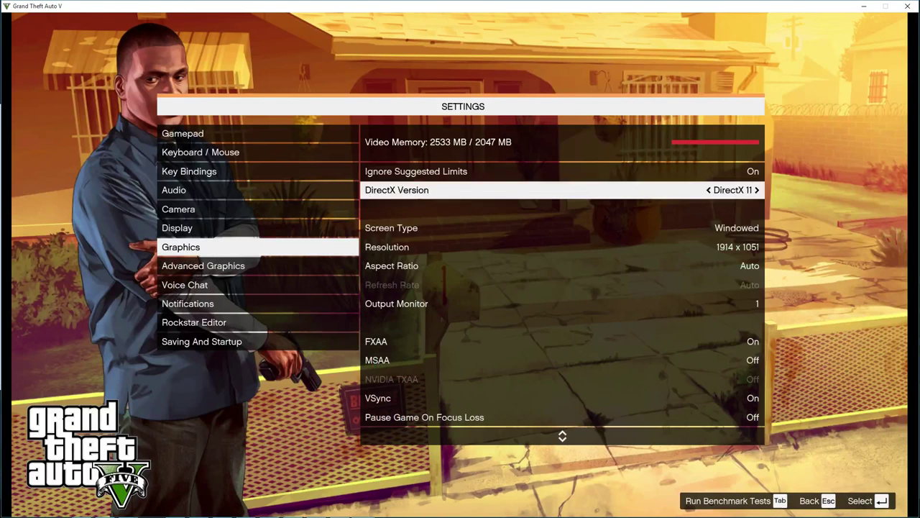
key(Down)
key(Down)
key(Left)
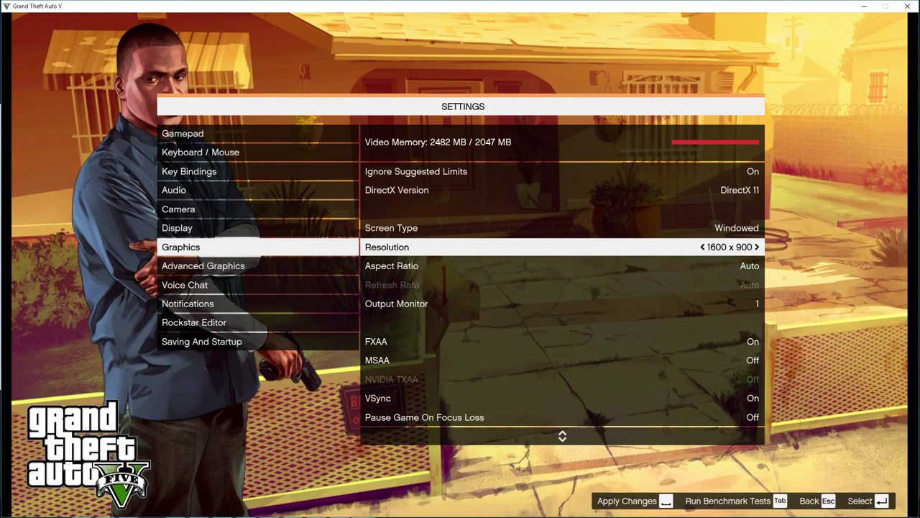
key(Left)
key(space)
key(Return)
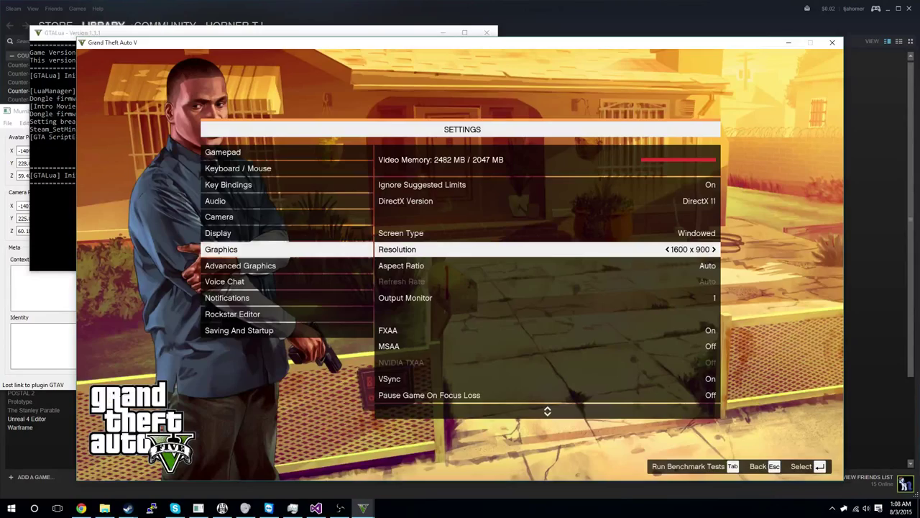
Return to the main menu and start loading the Online session
key(Escape)
key(Escape)
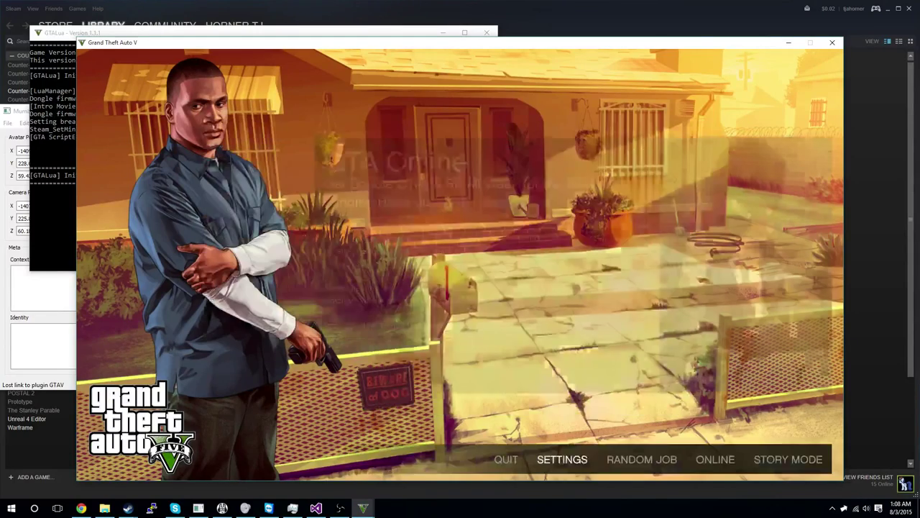
key(Right)
key(Return)
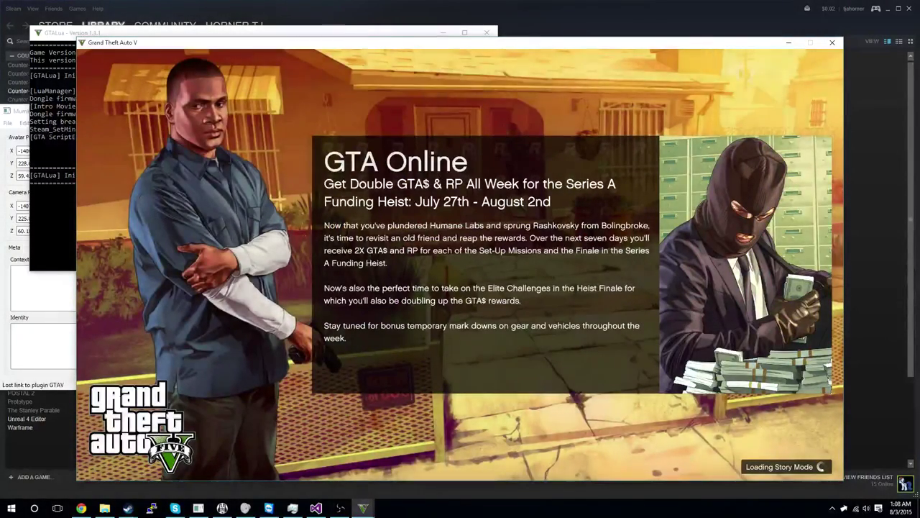
key(alt+Tab)
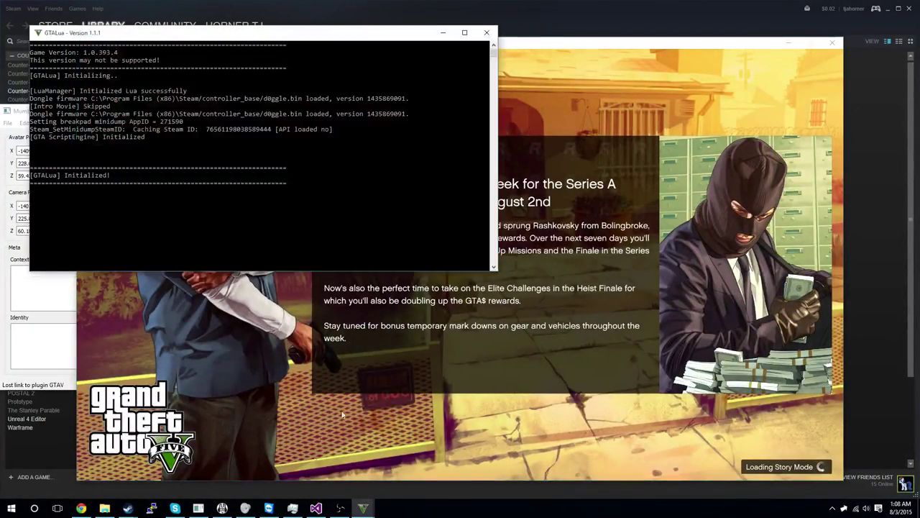
Check the OBS Desktop and Mic/Aux audio devices, leaving both on Default
click(338, 508)
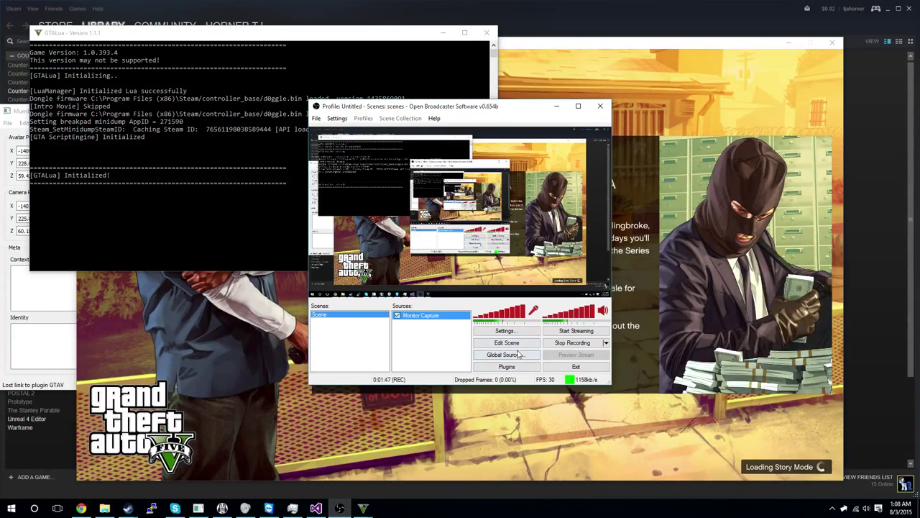
click(513, 330)
click(272, 133)
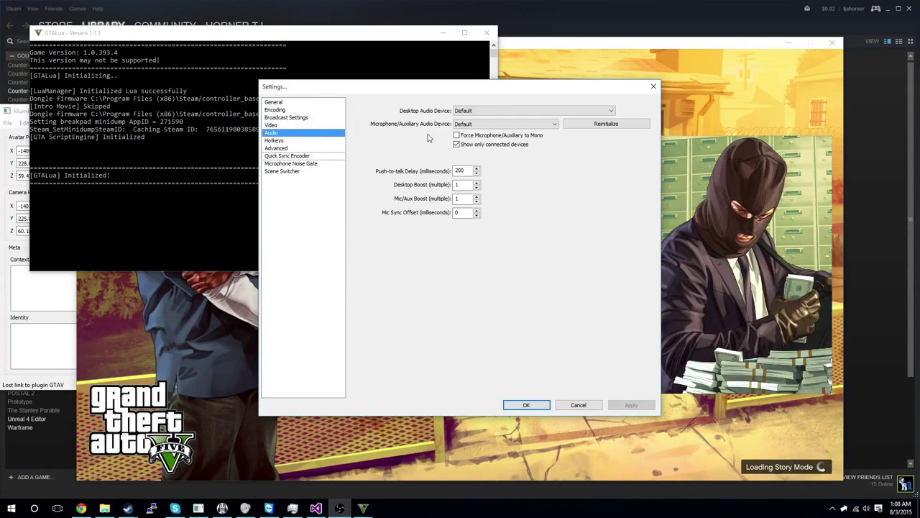
click(533, 111)
click(504, 123)
click(532, 111)
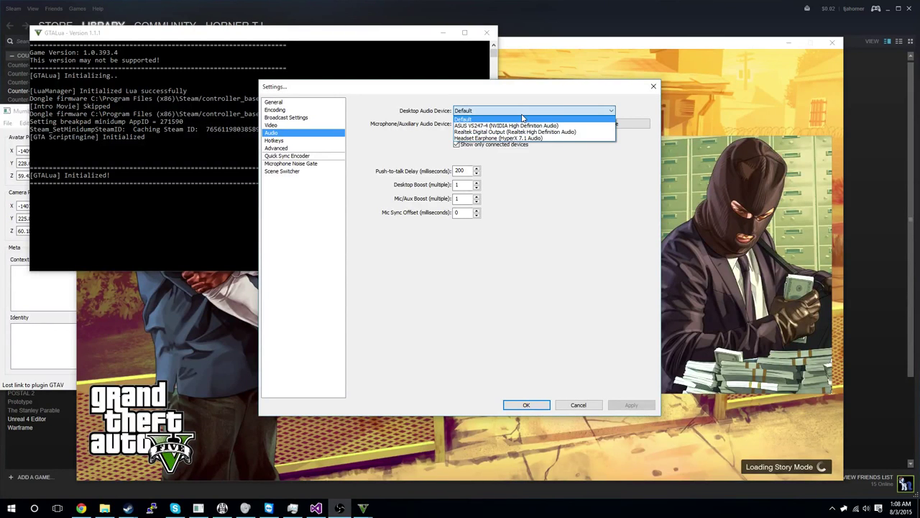
click(493, 166)
click(578, 405)
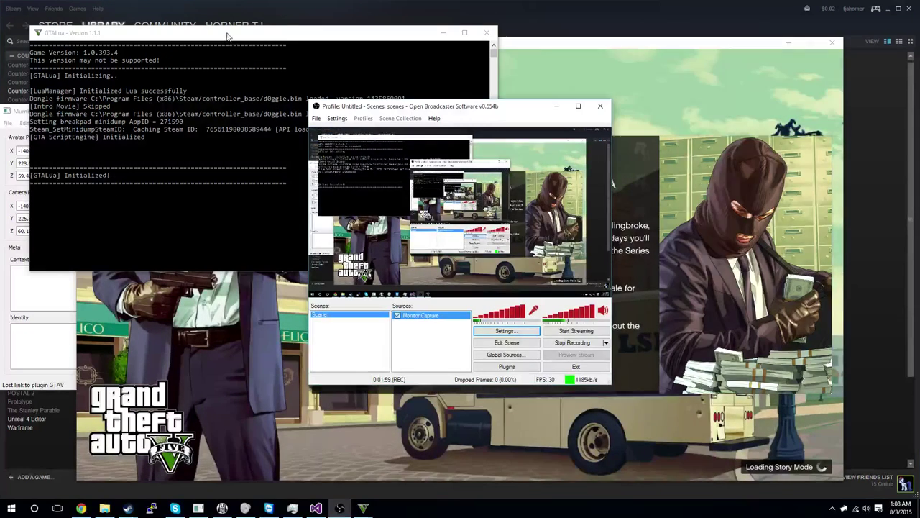
click(547, 44)
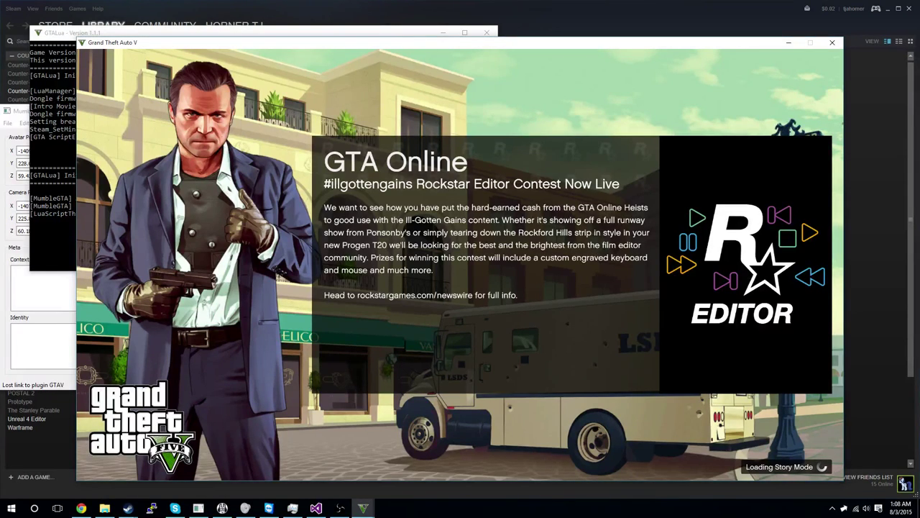
Confirm the GTALua console reports 'Mumble!' initialized, then refocus the GTA V window
click(43, 144)
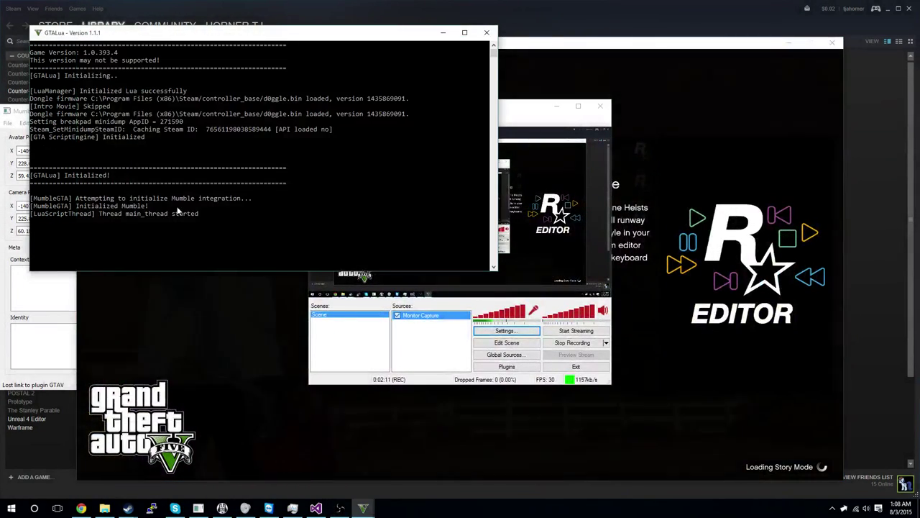
double_click(133, 205)
key(Return)
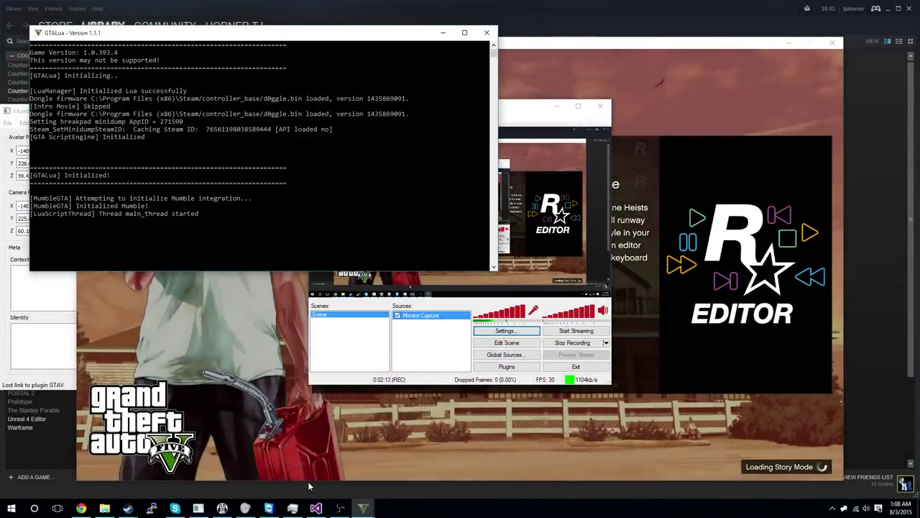
click(363, 508)
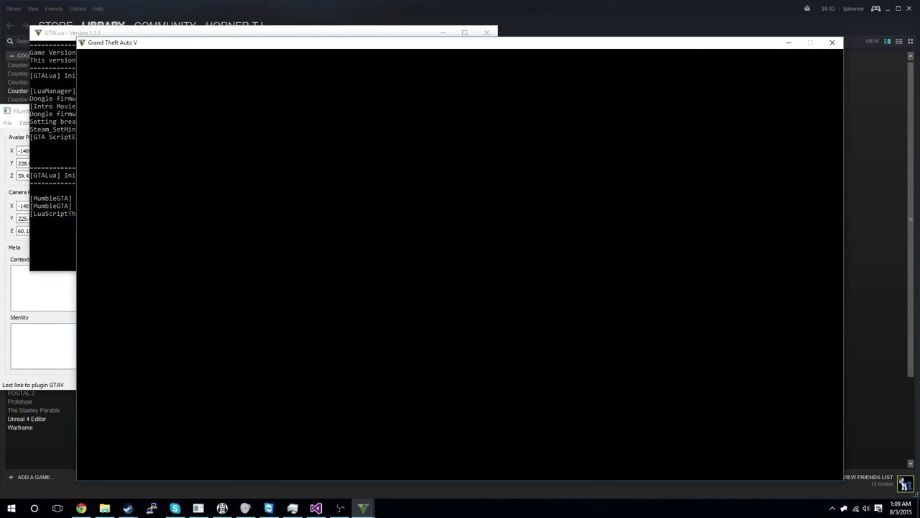
Run Franklin out of the house and past the fence
key(w)
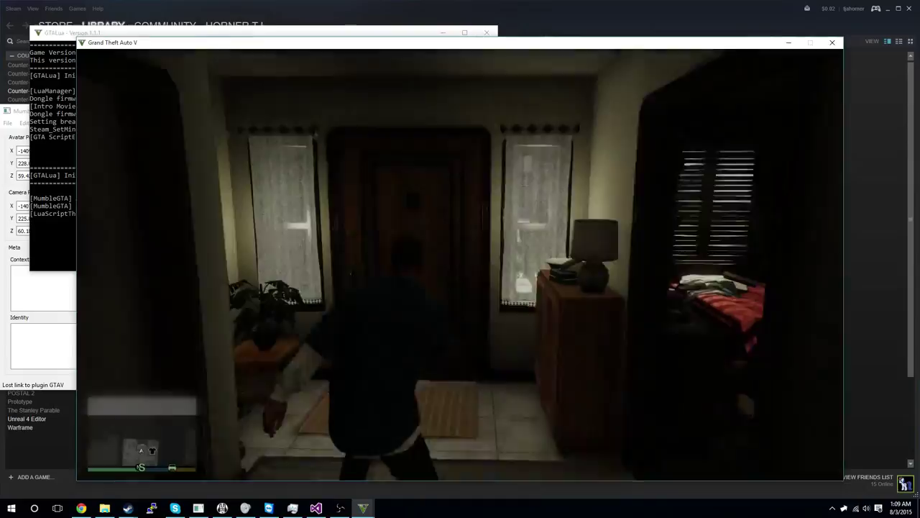
key(w)
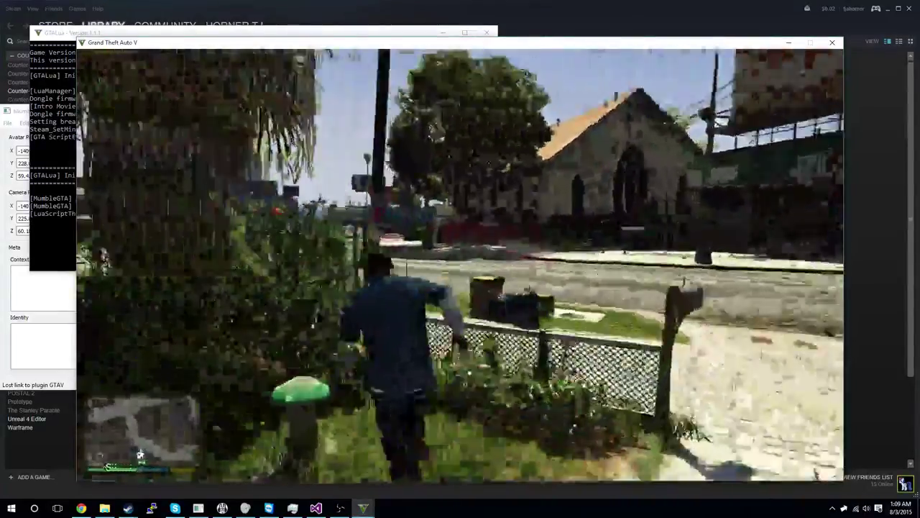
key(w)
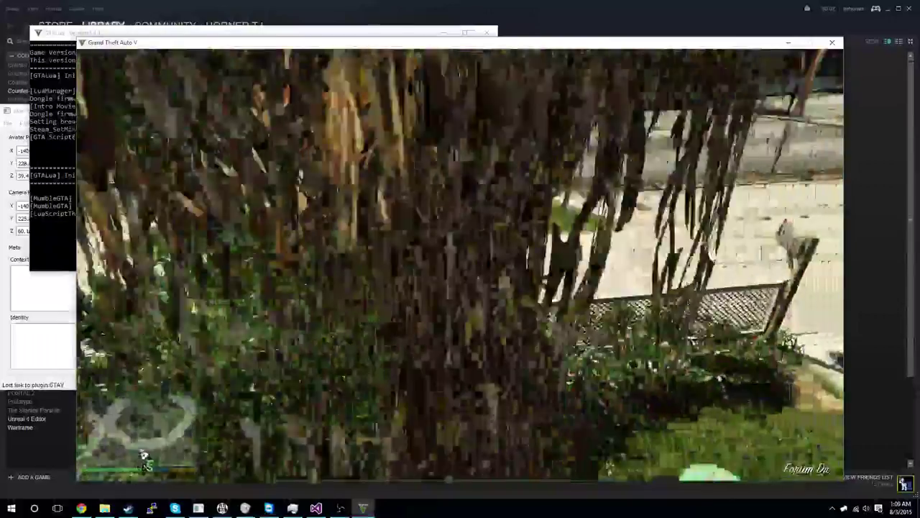
key(alt+Tab)
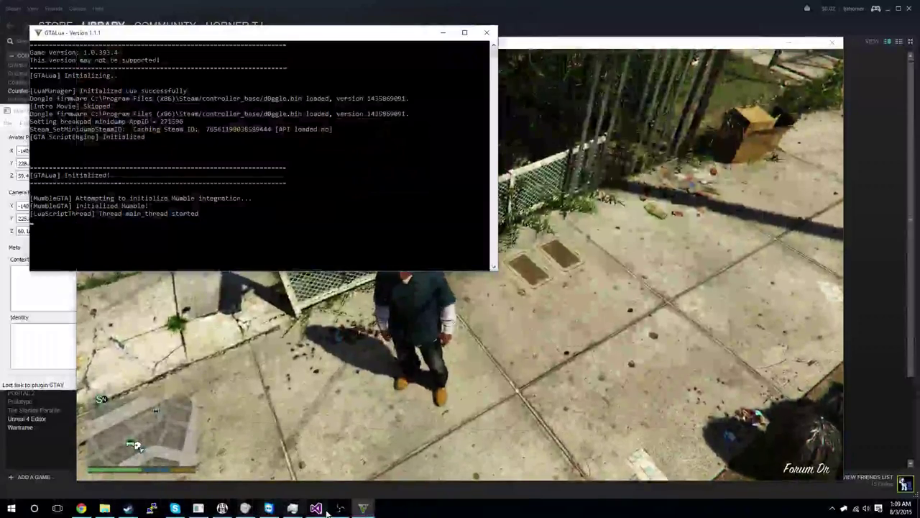
Review the OBS video settings (1920x1080, 30 FPS), cancel, and return to the game
click(339, 508)
click(489, 331)
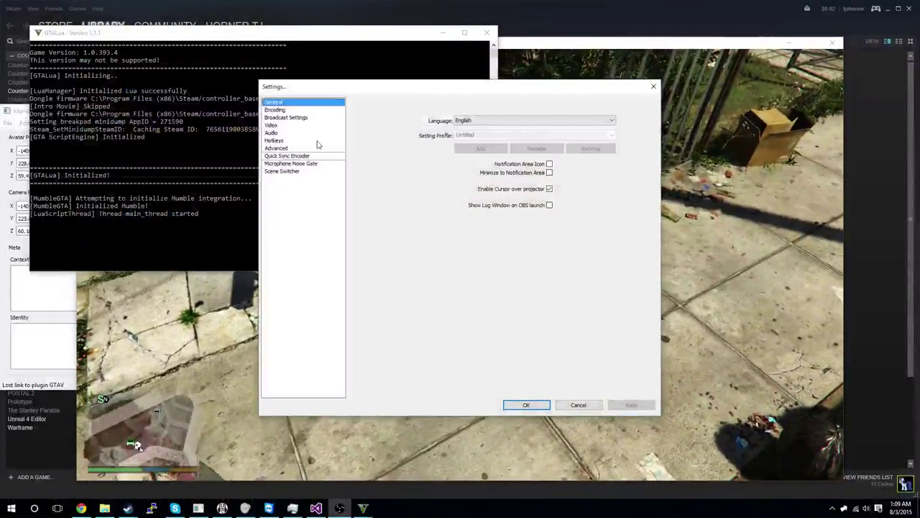
click(314, 135)
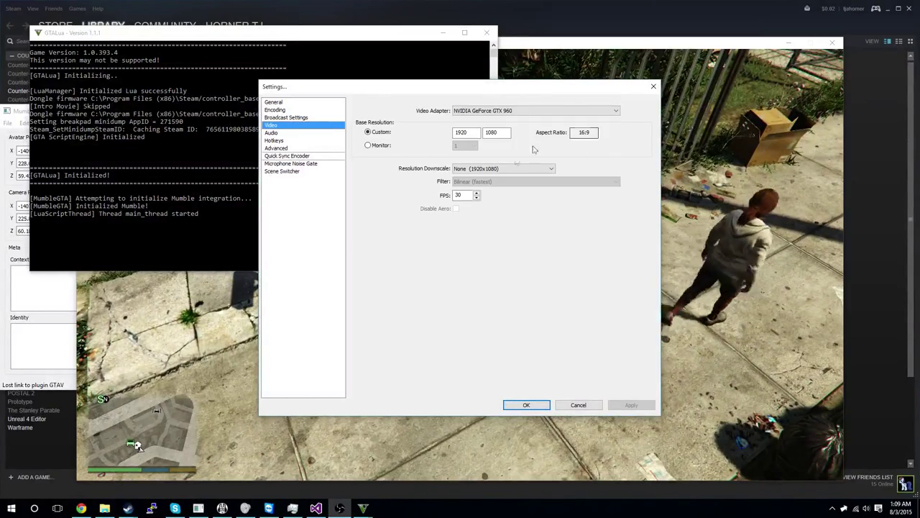
double_click(459, 194)
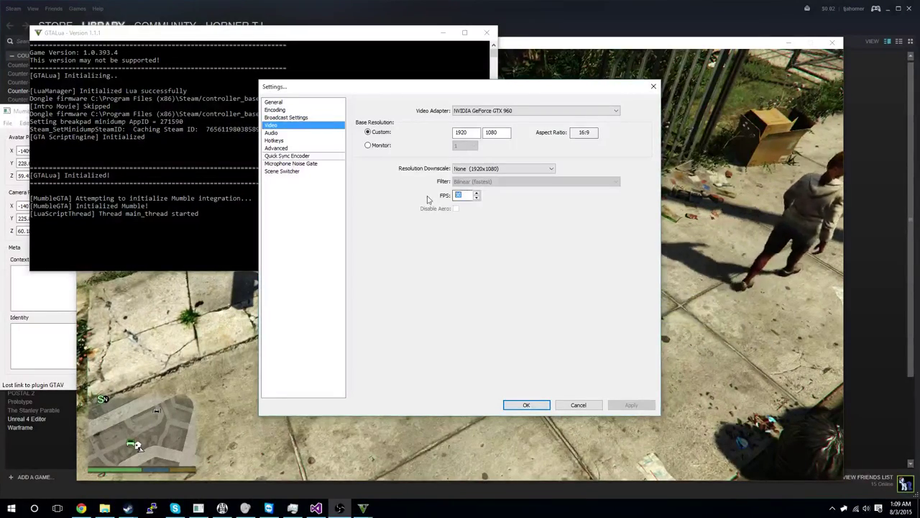
click(578, 405)
click(564, 243)
Run Franklin down the street and press F9 so MumblePAHelper links to plugin GTAV
key(w)
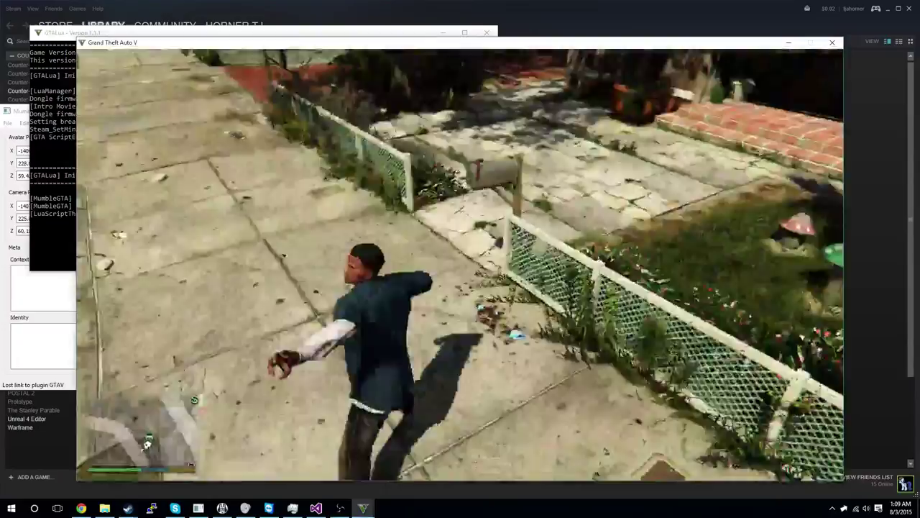
key(w)
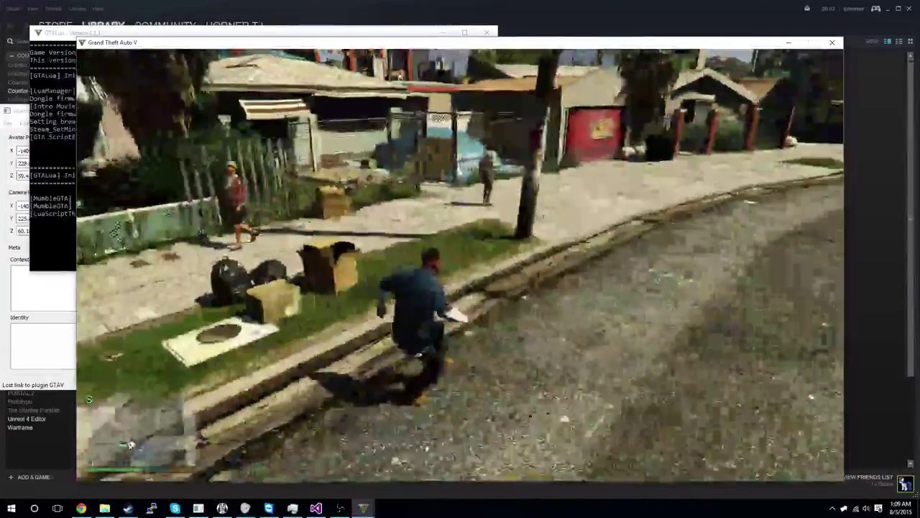
key(w)
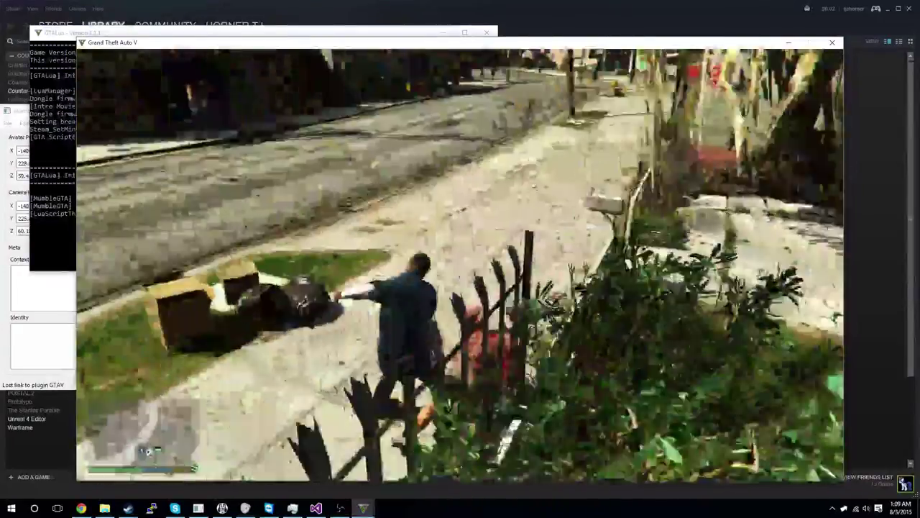
click(460, 259)
key(w)
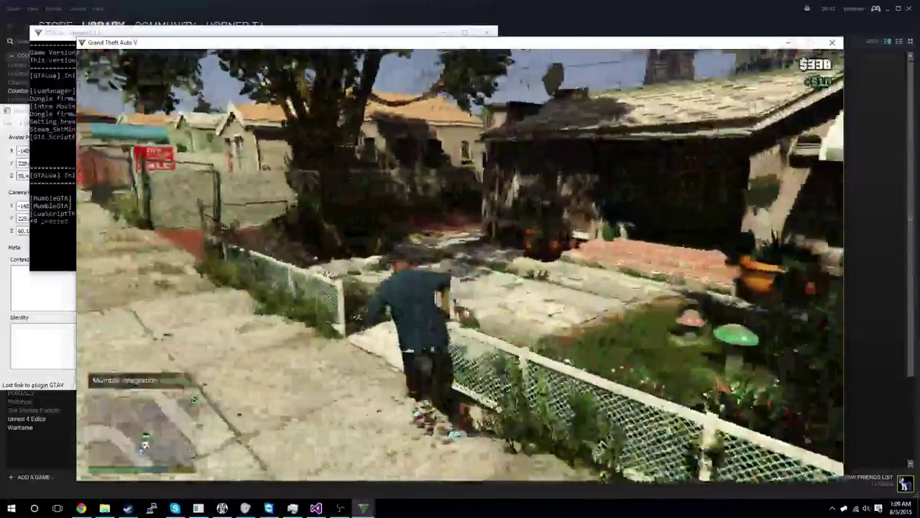
key(F9)
key(w)
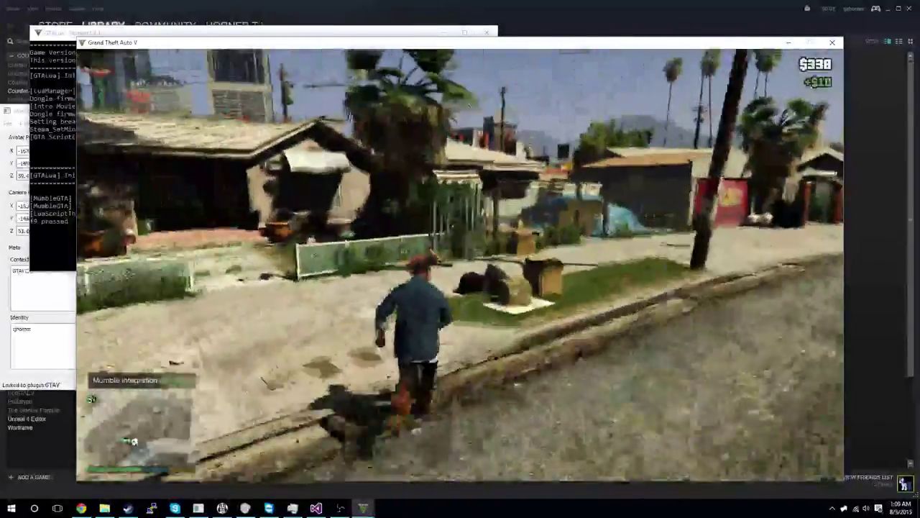
key(w)
key(alt+Tab)
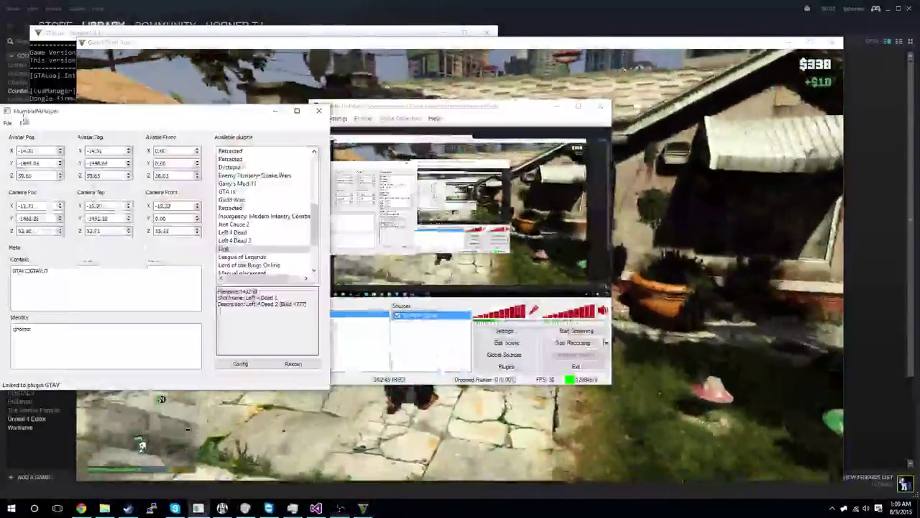
key(alt+Tab)
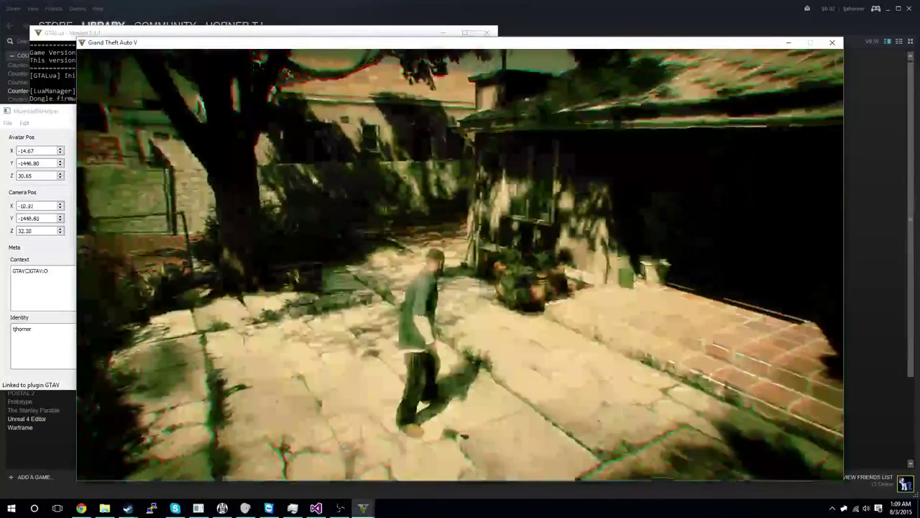
Shift the game window to reveal MumblePAHelper and leave the pause menu
key(Escape)
mouse_move(288, 44)
mouse_down()
mouse_move(521, 50)
mouse_move(481, 50)
mouse_up()
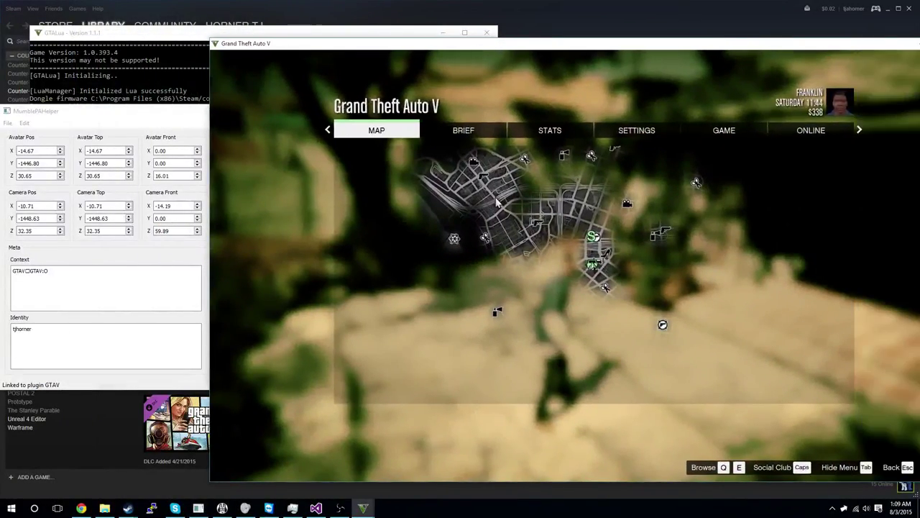
click(440, 210)
key(Escape)
key(Escape)
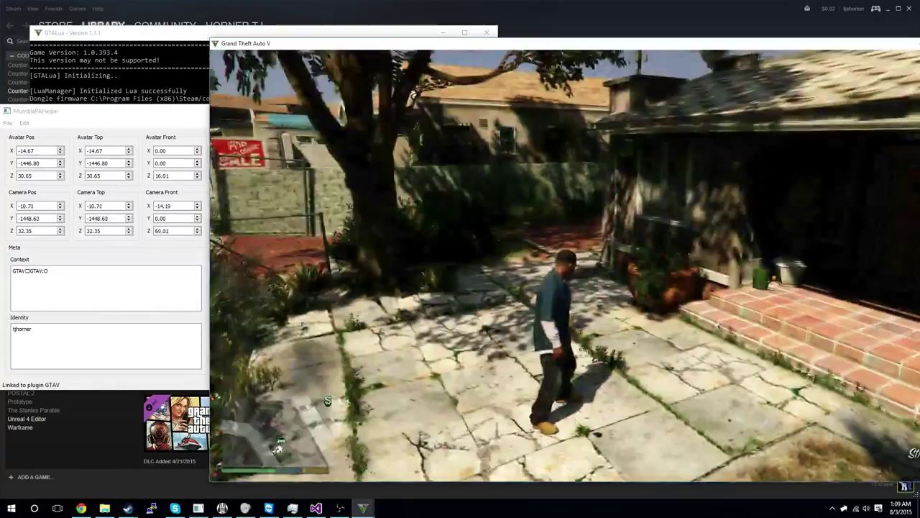
Run Franklin along the sidewalk to the chain-link fence and refocus the game
key(w)
key(w)
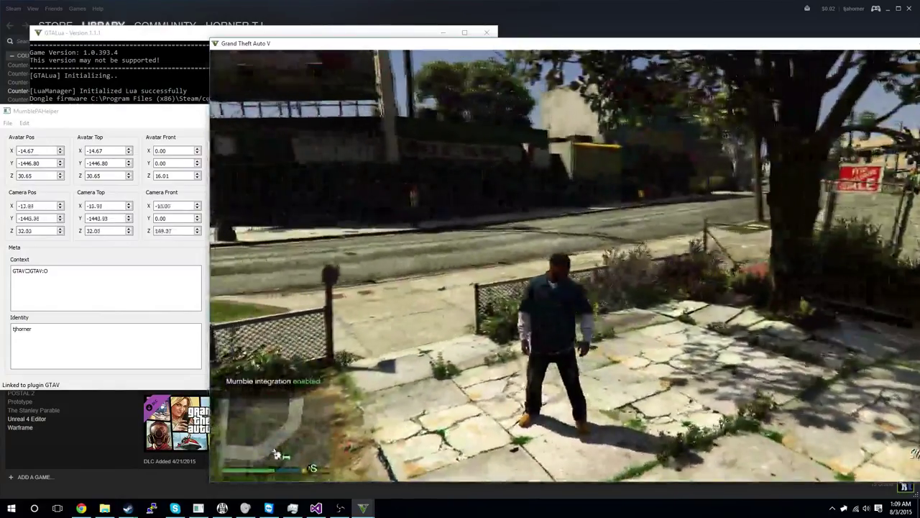
key(w)
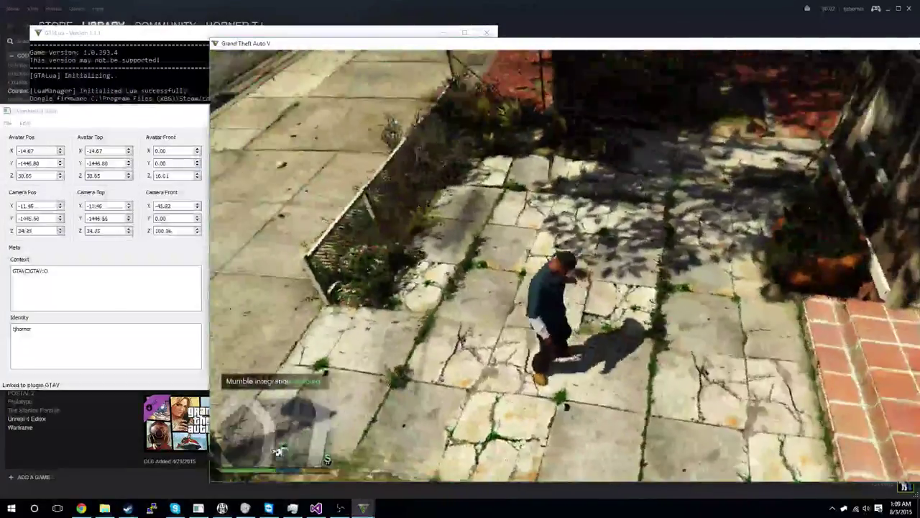
key(w)
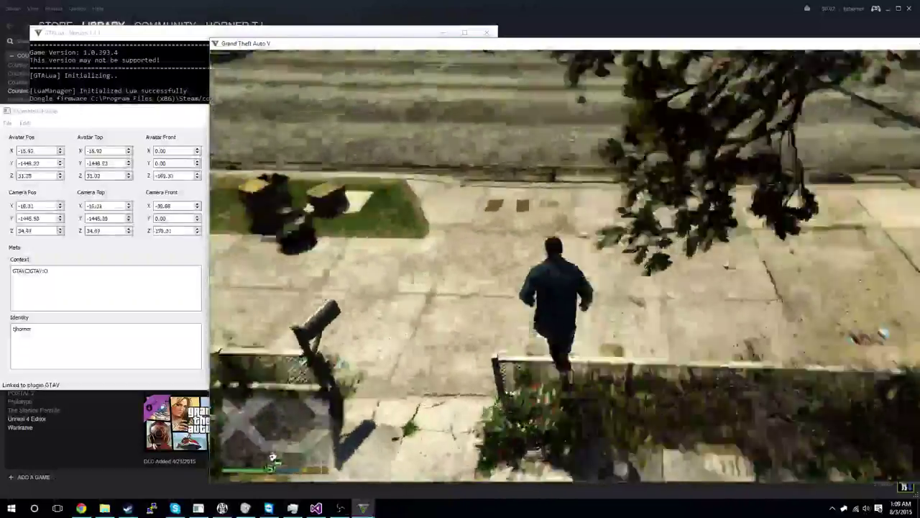
key(w)
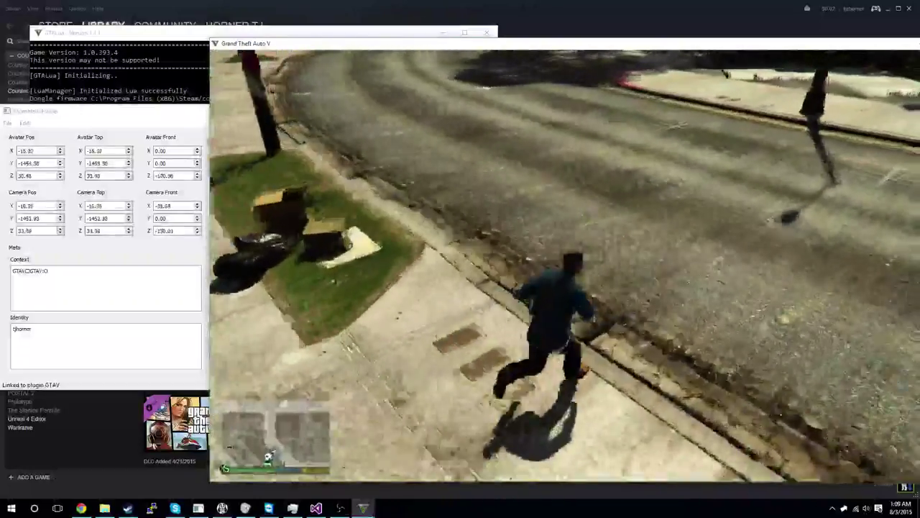
key(w)
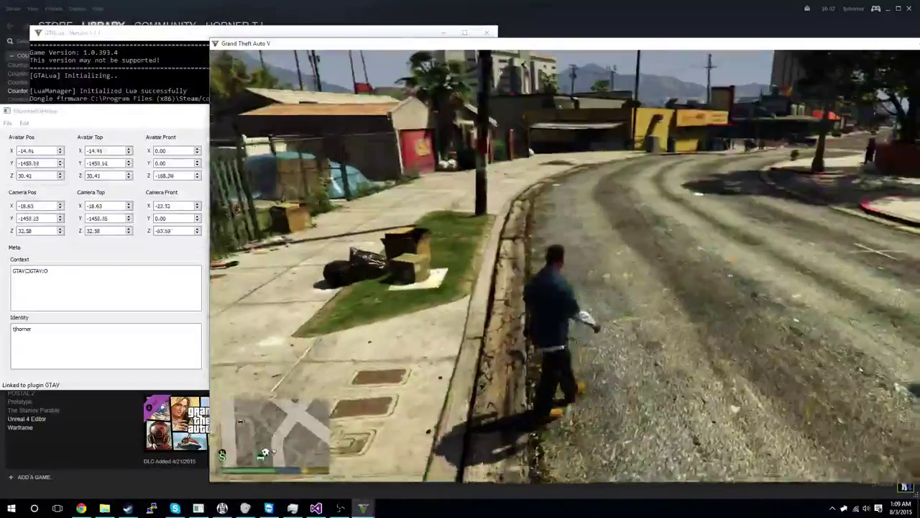
key(w)
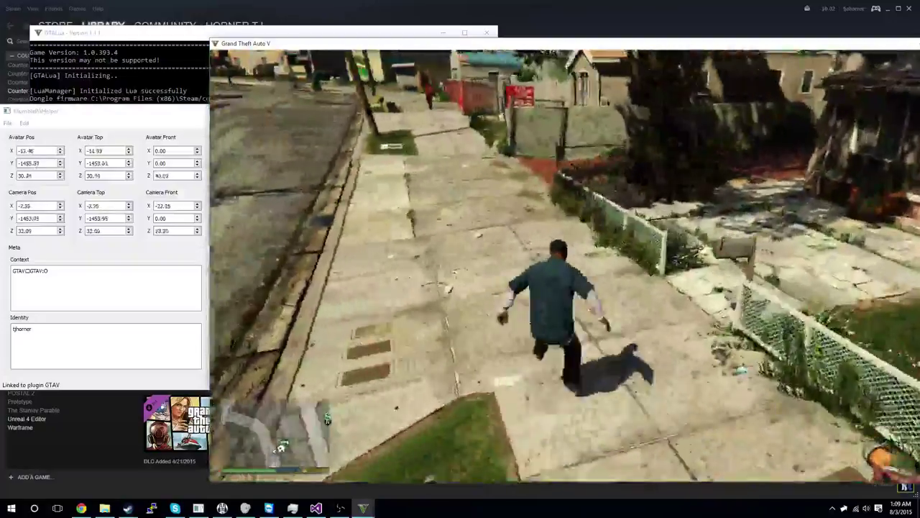
key(w)
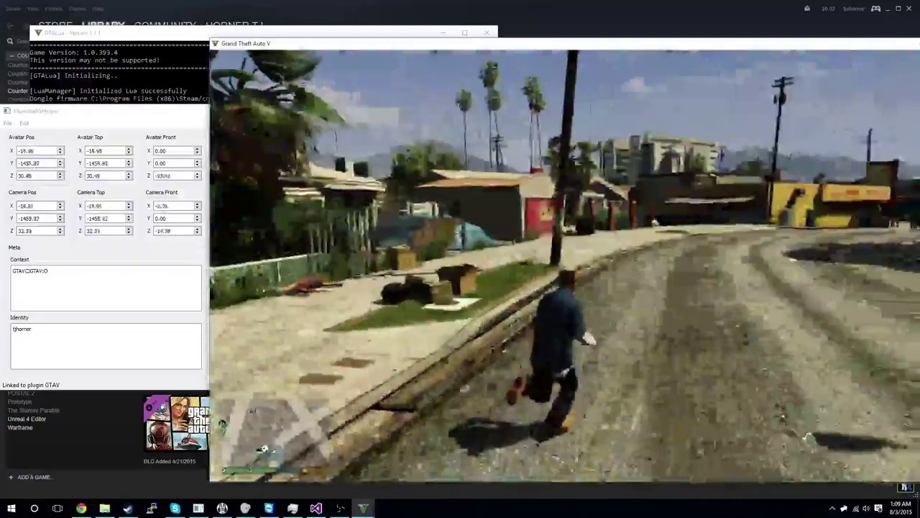
key(w)
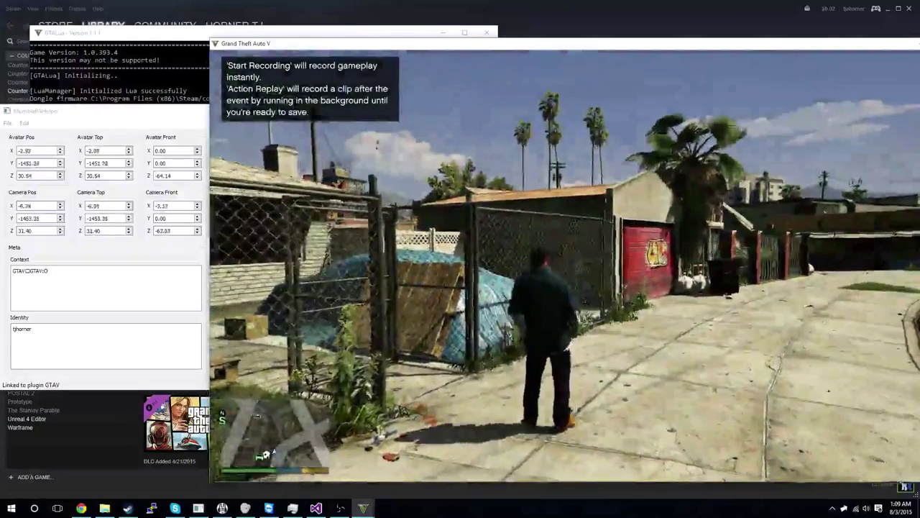
key(super)
click(813, 481)
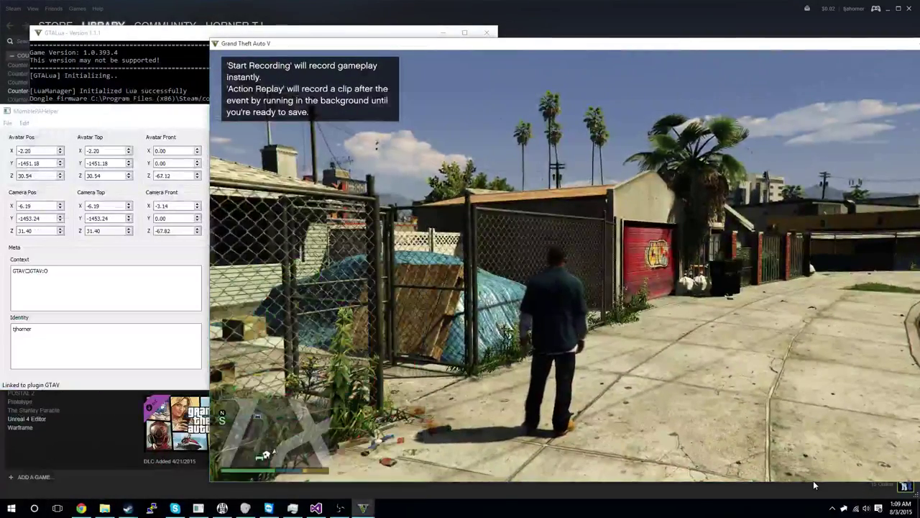
Open the Social Club friends overlay and join the online friend's game
key(Home)
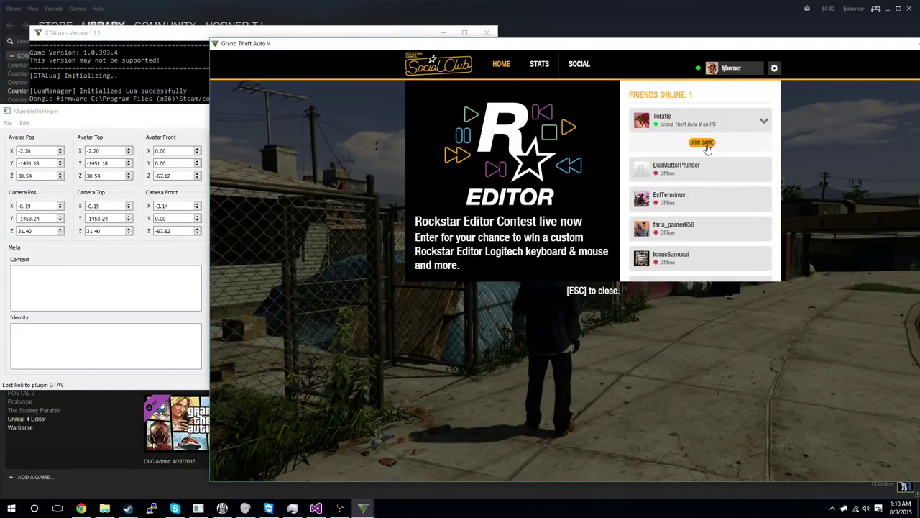
click(704, 143)
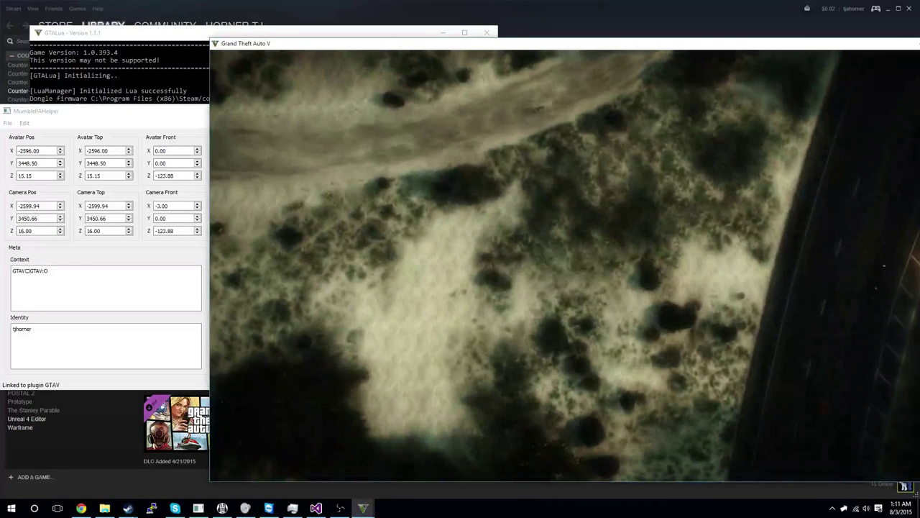
Browse the mod menu's Online submenu, then close the mod menu
key(F8)
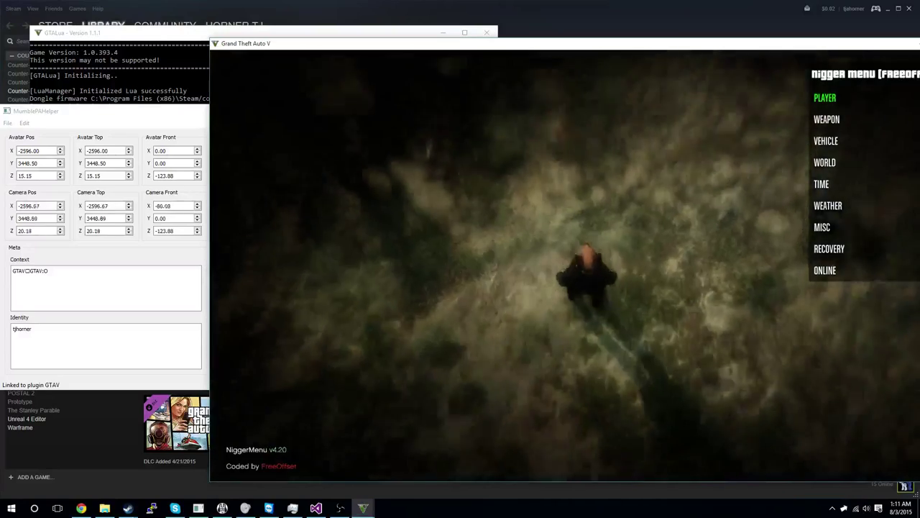
key(Up)
key(Return)
key(Return)
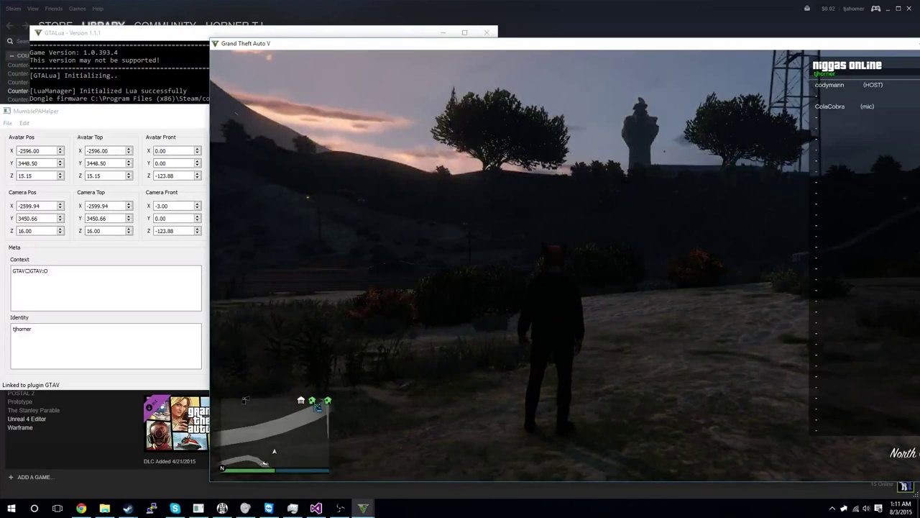
key(BackSpace)
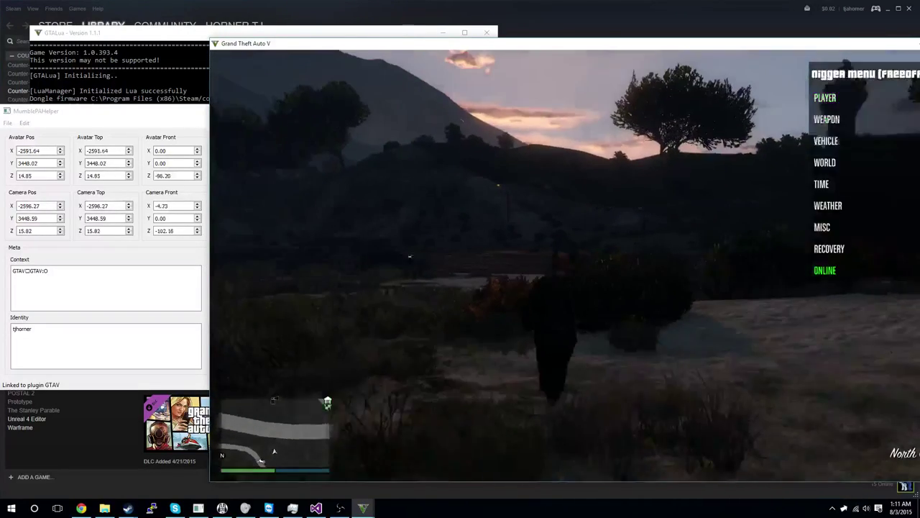
key(BackSpace)
Run across the field to the parked dirt bike, checking the session player list
key(w)
key(z)
key(w)
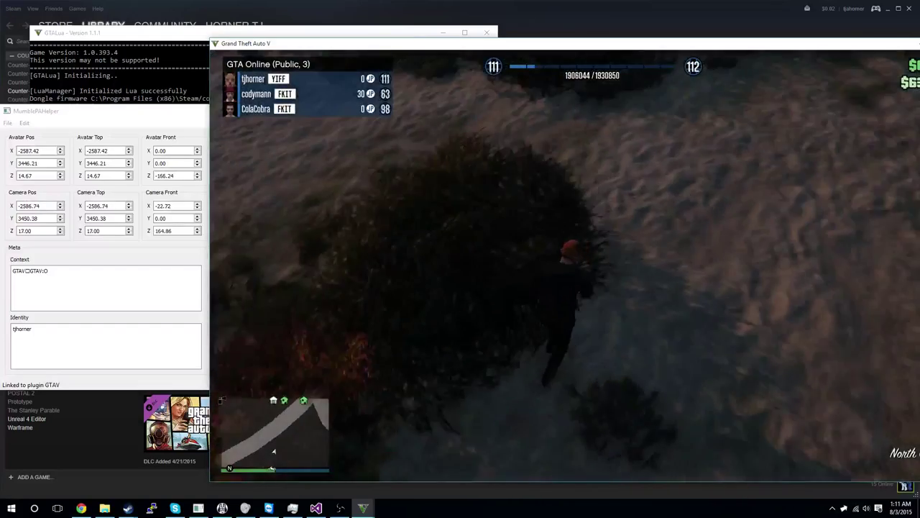
key(w)
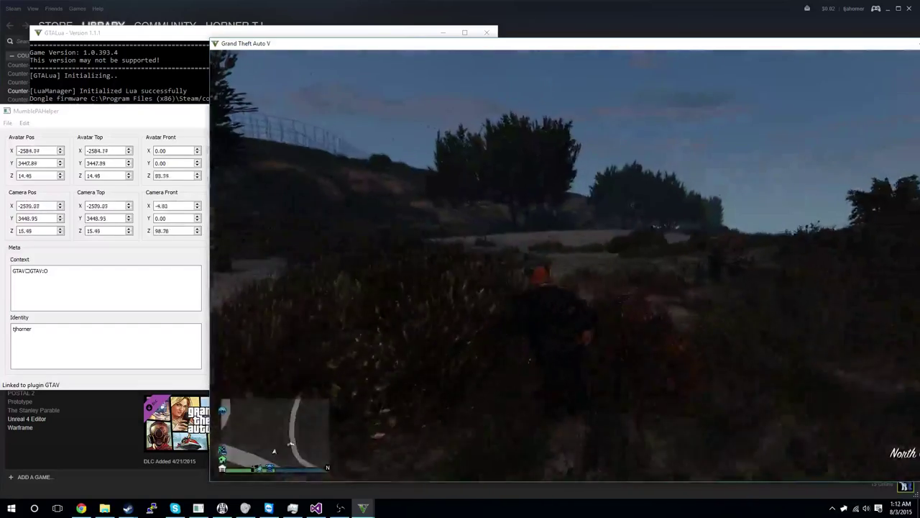
key(w)
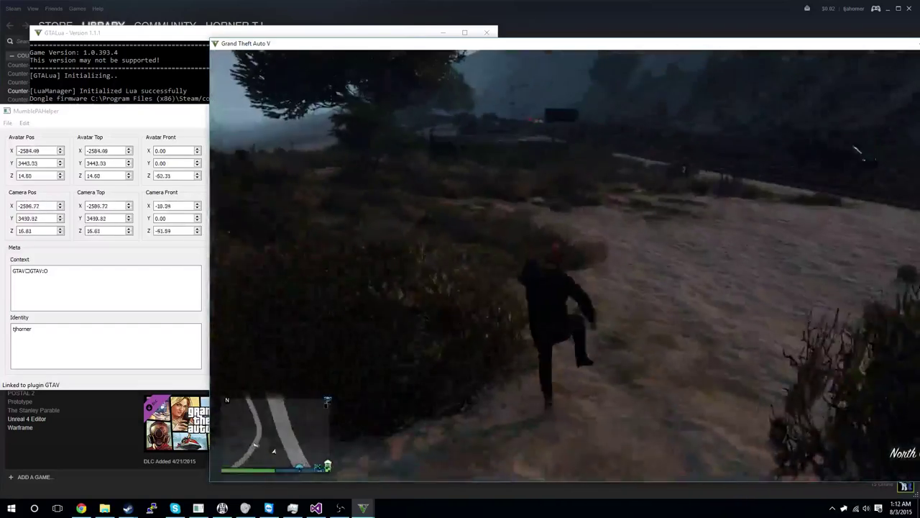
key(w)
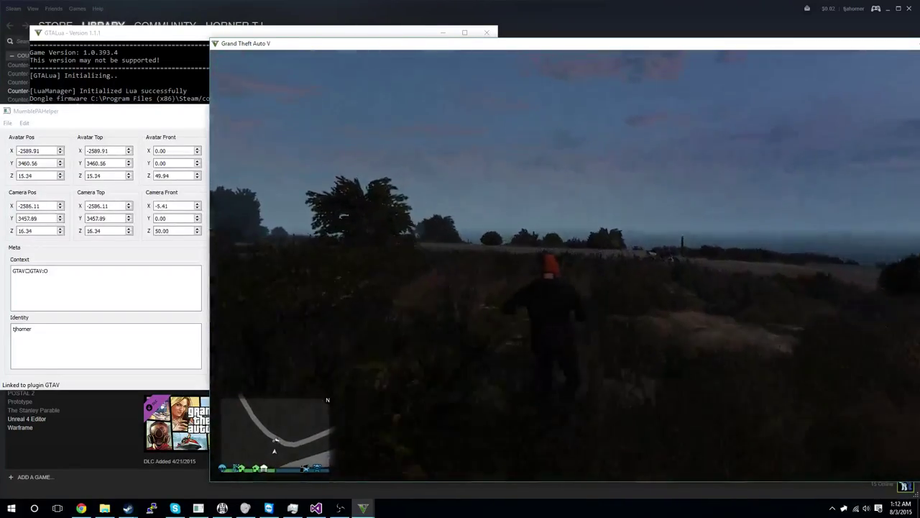
key(w)
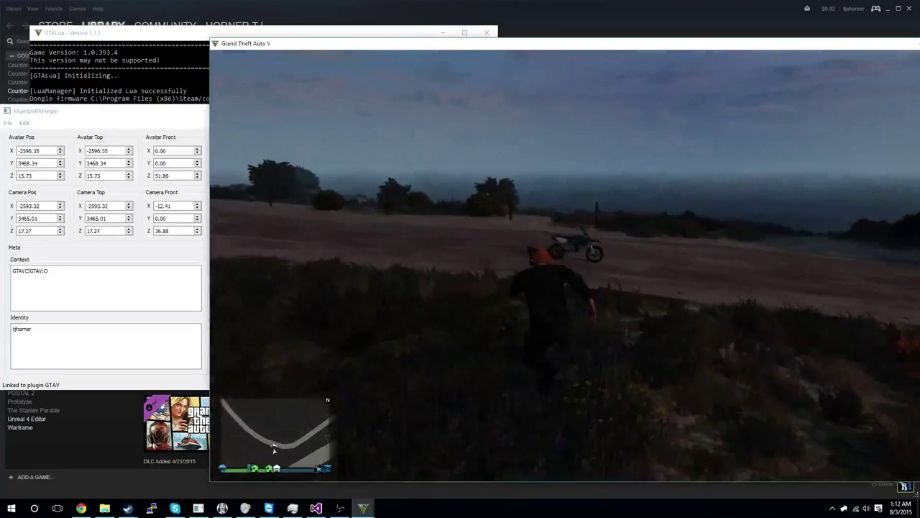
key(w)
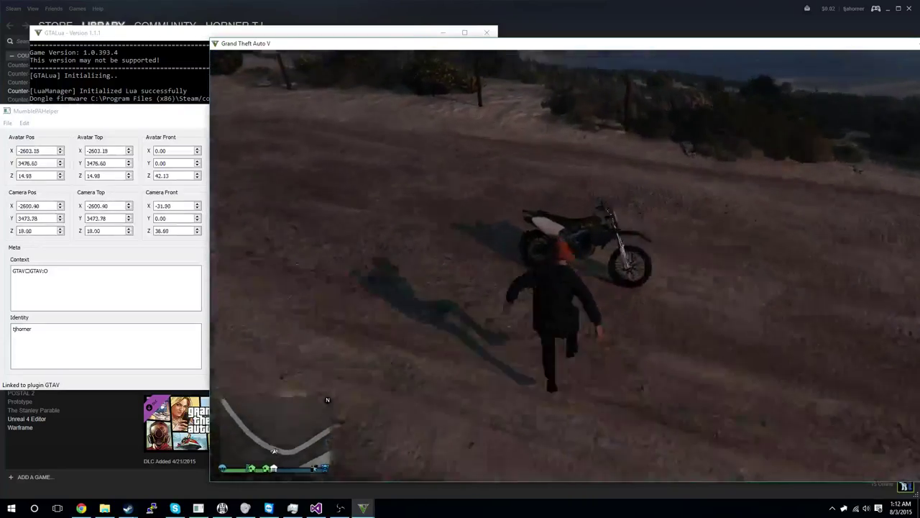
Mount the dirt bike, pick a radio station, and ride along the highway
key(f)
key(w)
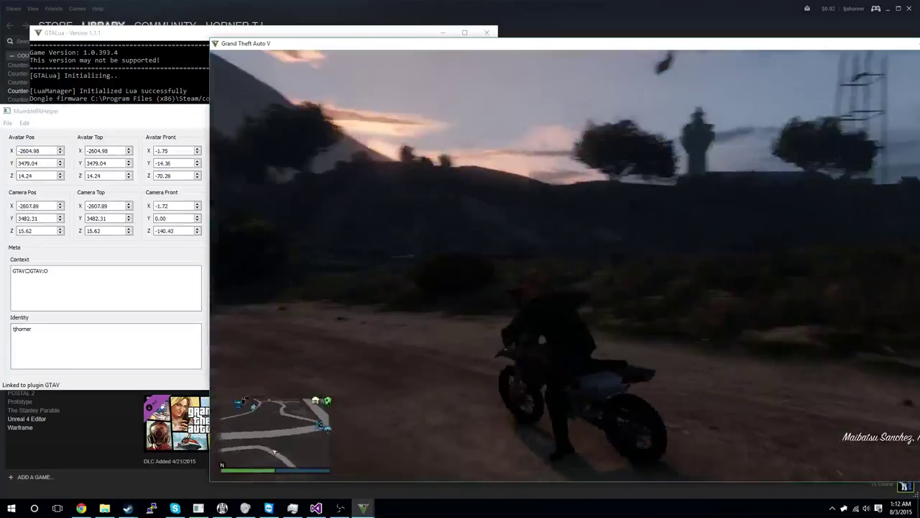
key(w)
key(w)
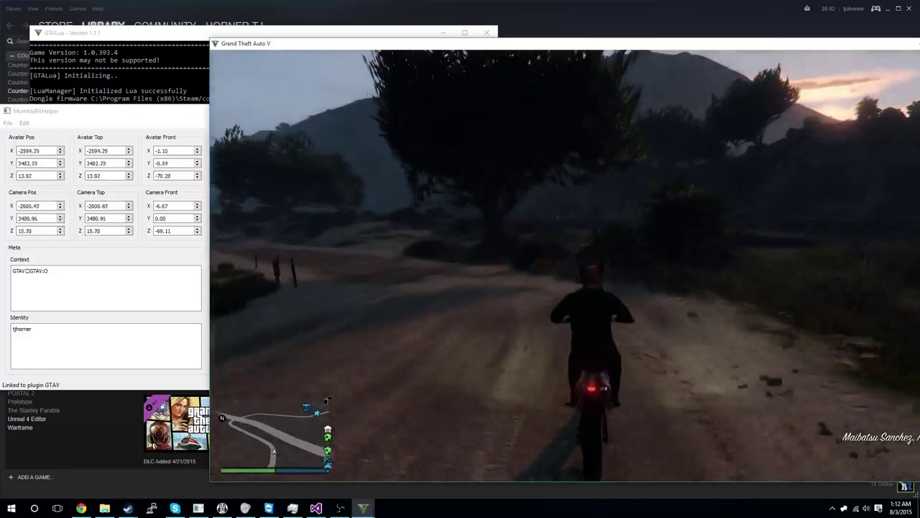
key(q)
scroll(564, 259, up, 3)
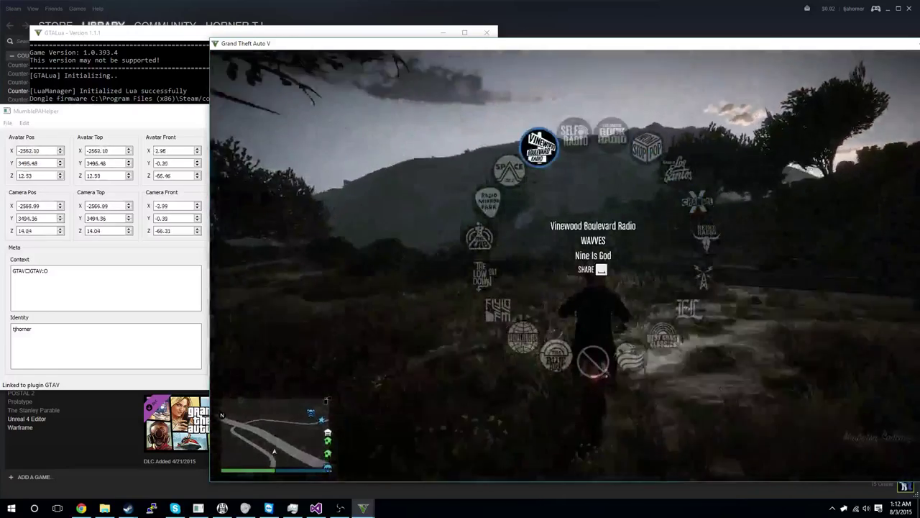
key(w)
key(w)
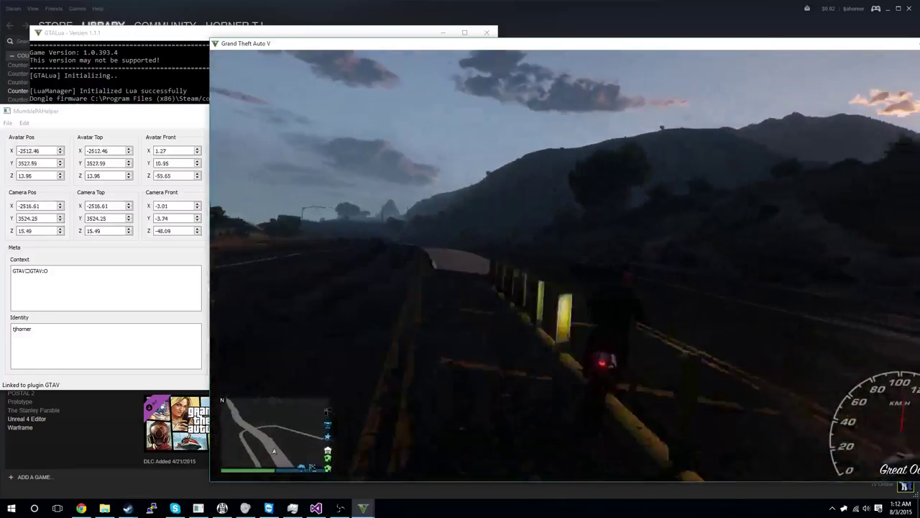
key(w)
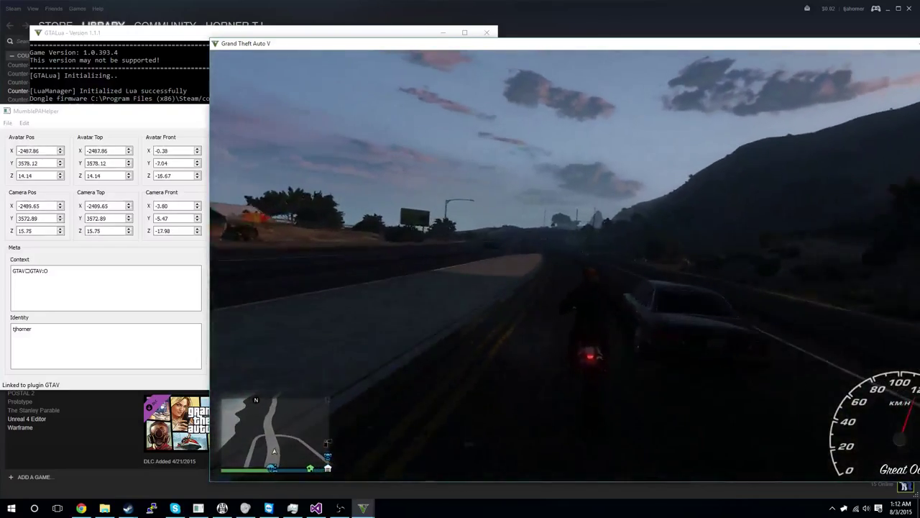
key(w)
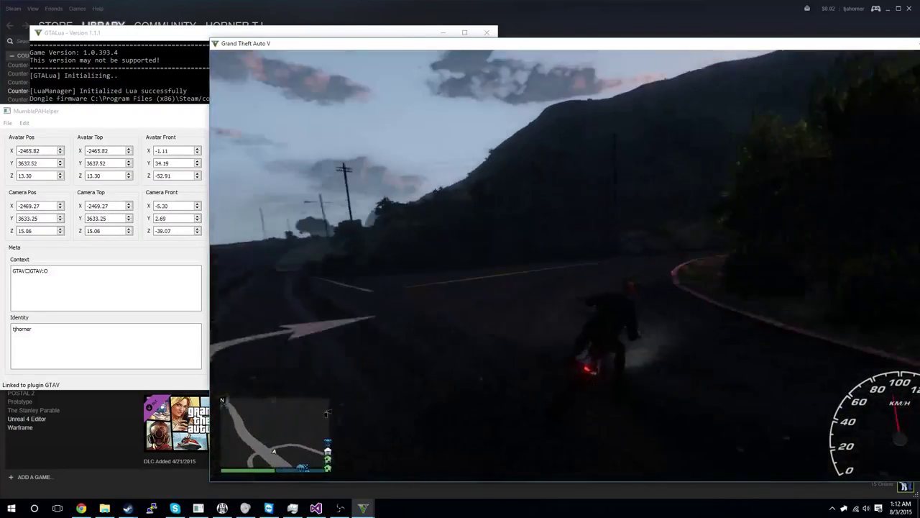
View the pause menu's Audio settings down to Music Volume, then resume play
key(Escape)
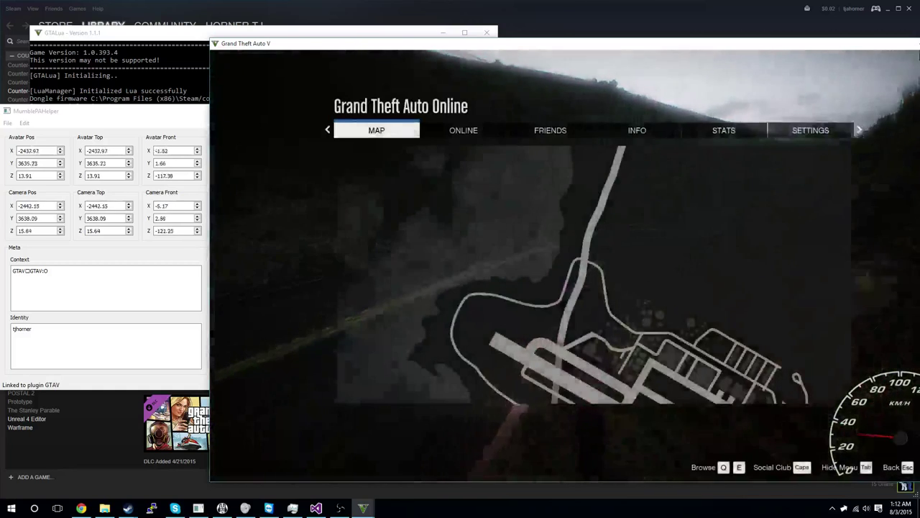
key(Left)
key(Left)
key(Left)
key(Left)
key(Left)
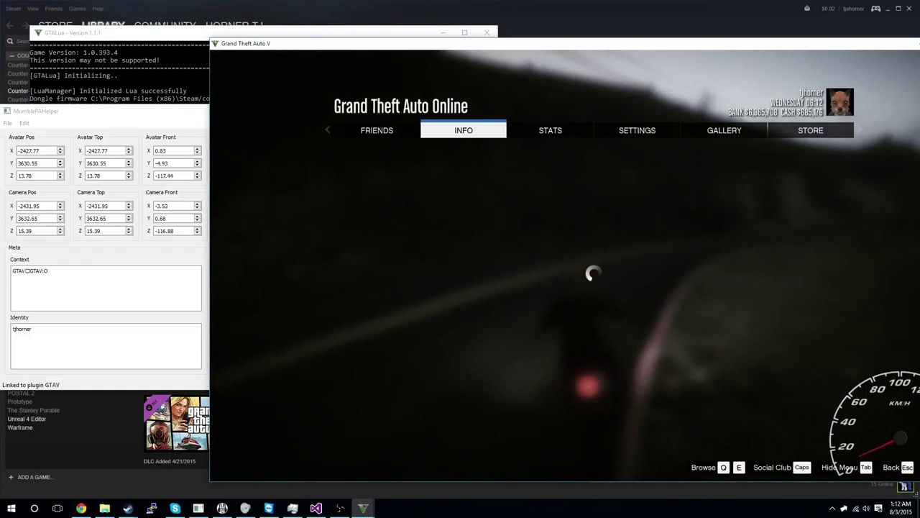
key(Left)
key(Right)
key(Right)
key(Right)
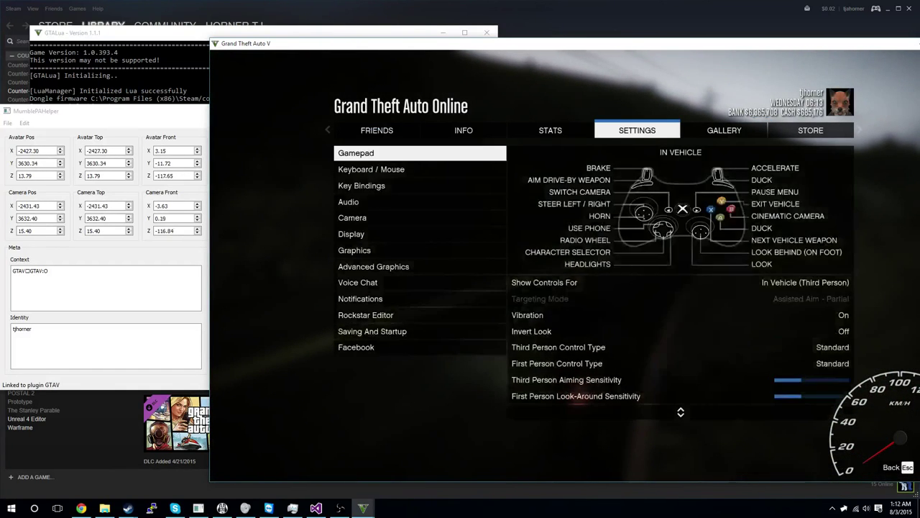
key(Down)
key(Down)
key(Down)
key(Return)
key(Down)
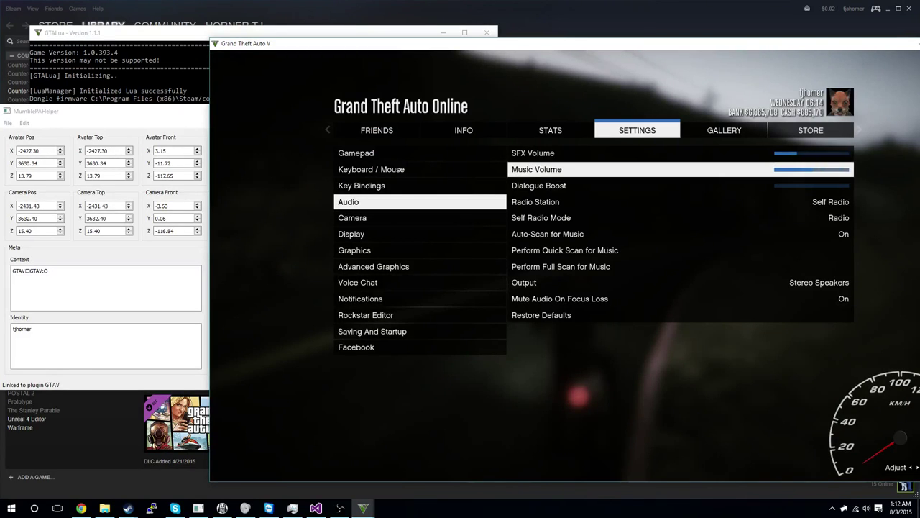
key(Escape)
key(Escape)
key(Escape)
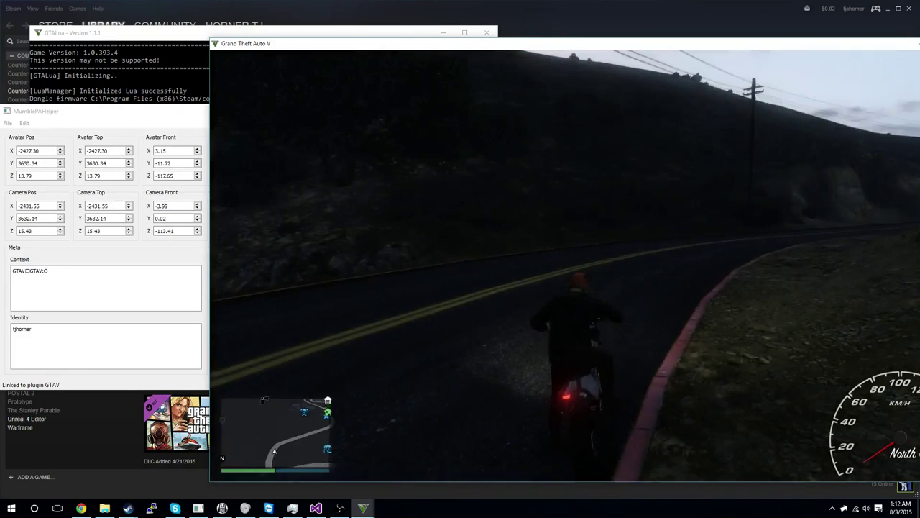
Ride the dirt bike off the road and up the hillside toward the ridge
key(z)
key(w)
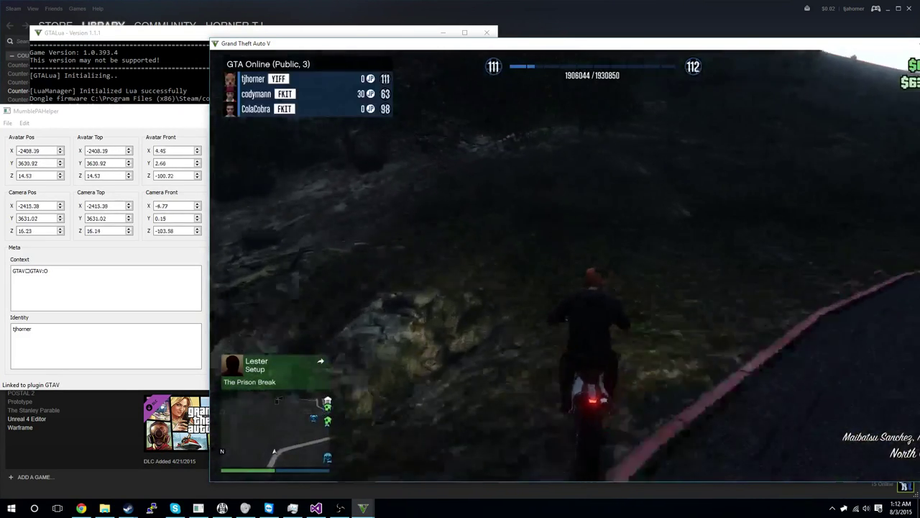
key(w)
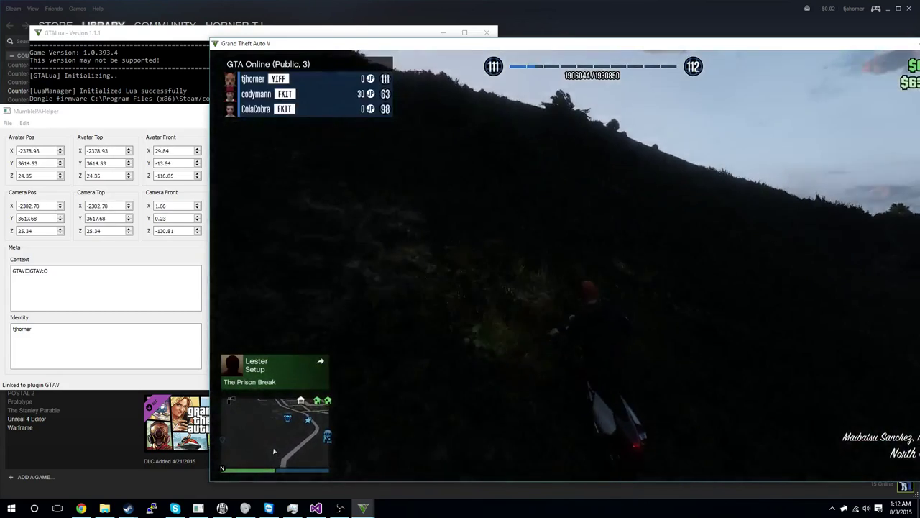
key(w)
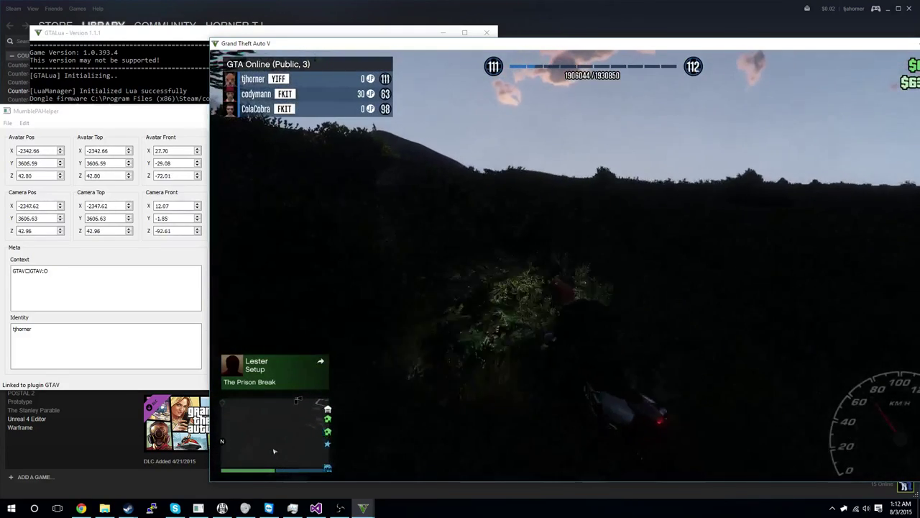
key(w)
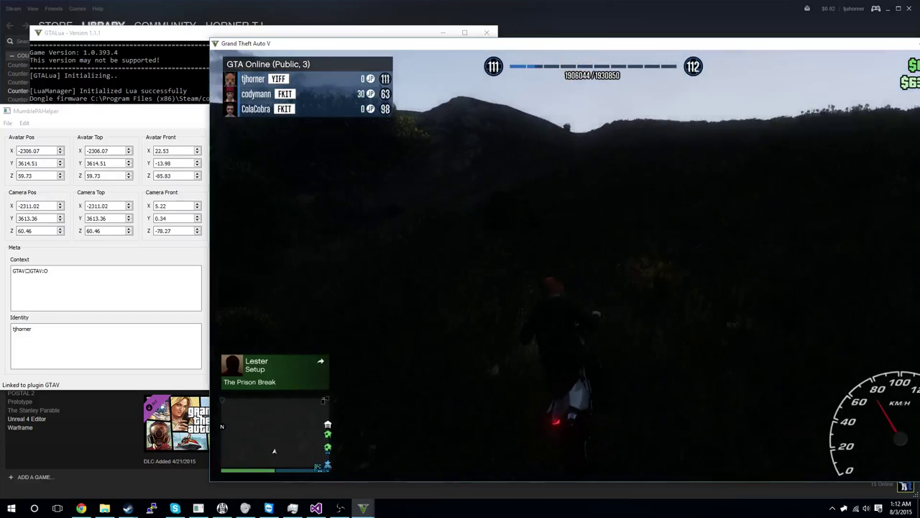
key(w)
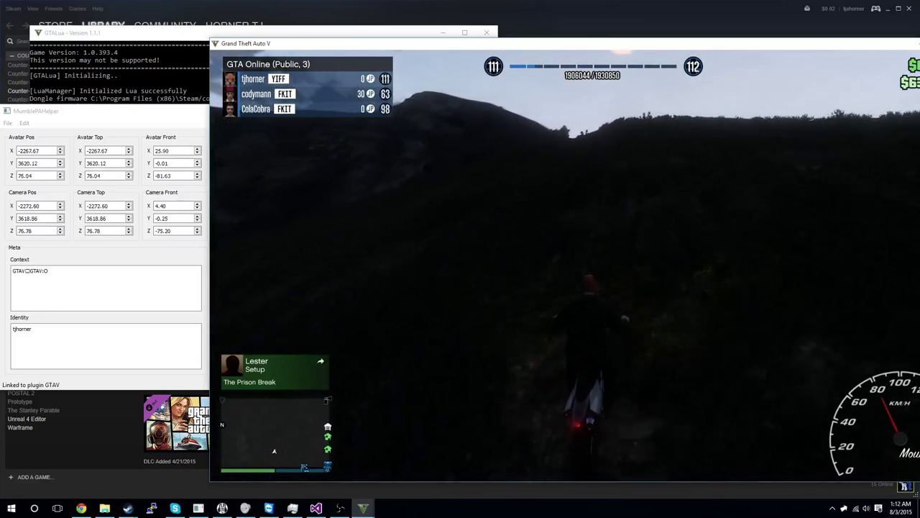
key(w)
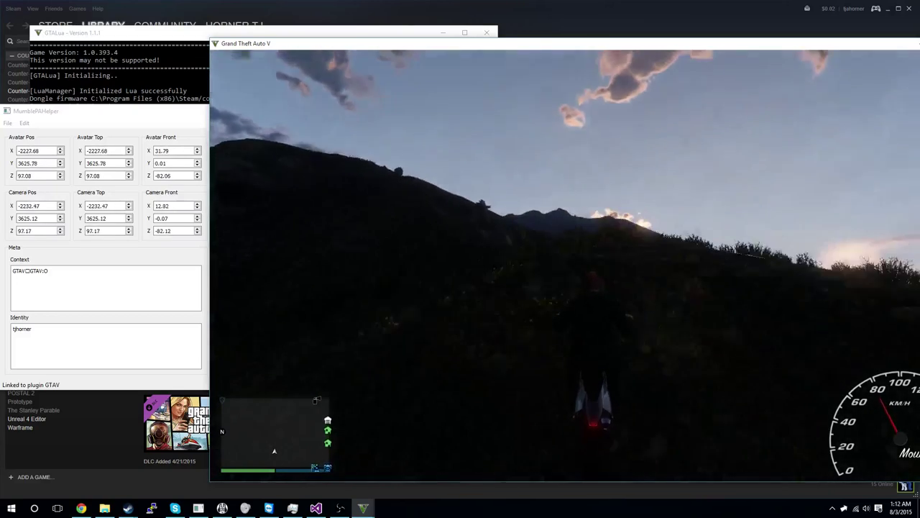
Turn back downhill toward the facility and crash over the cliff edge
key(w)
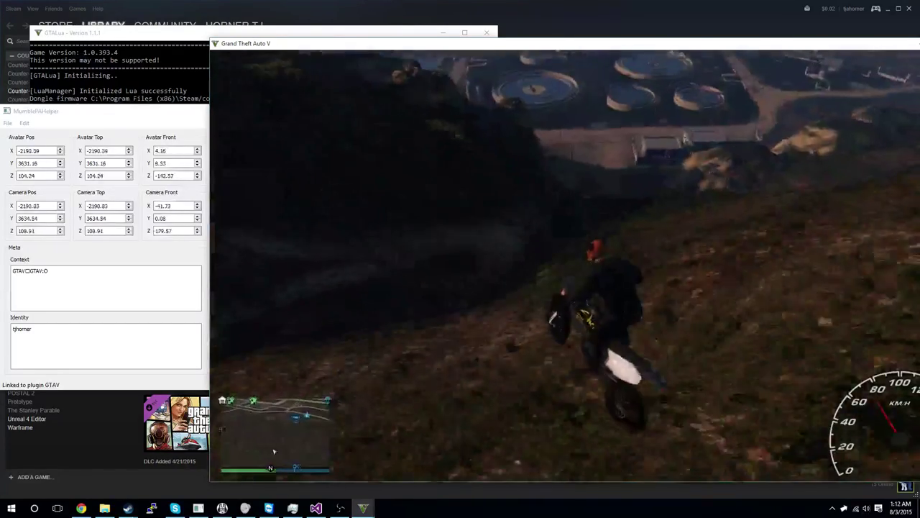
key(w)
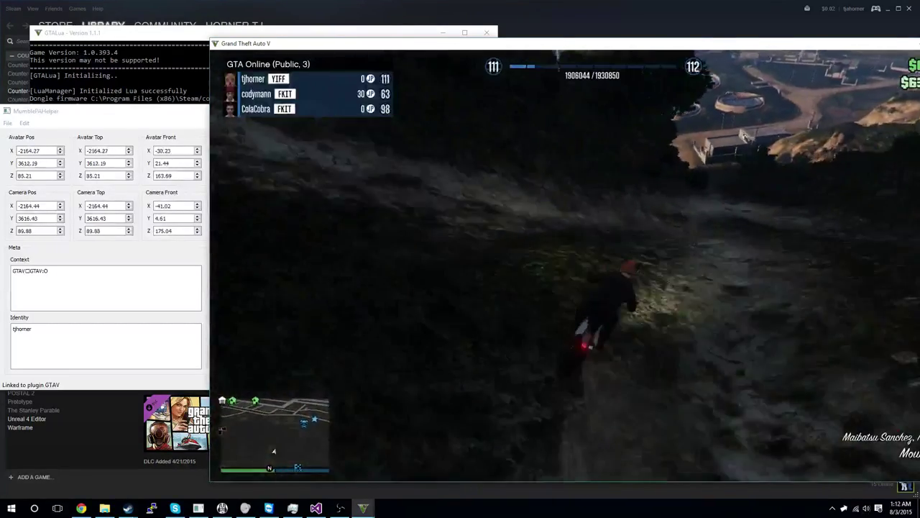
key(w)
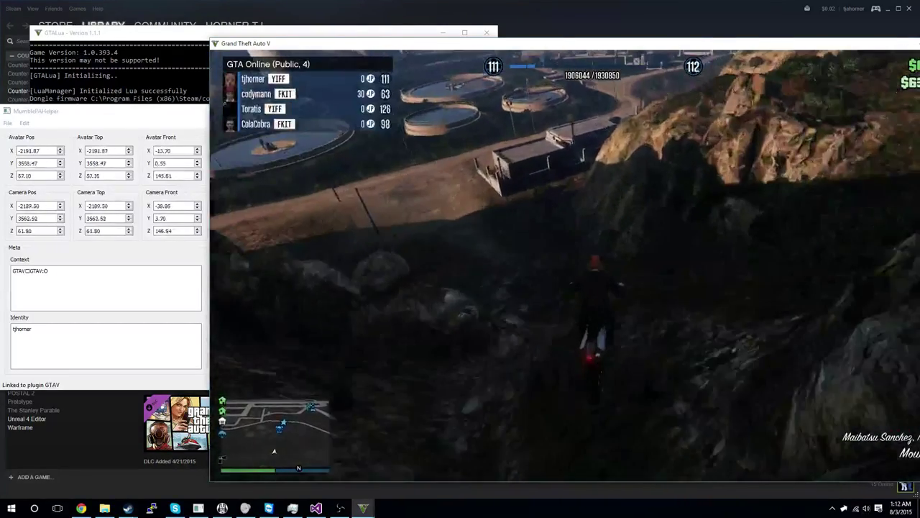
key(w)
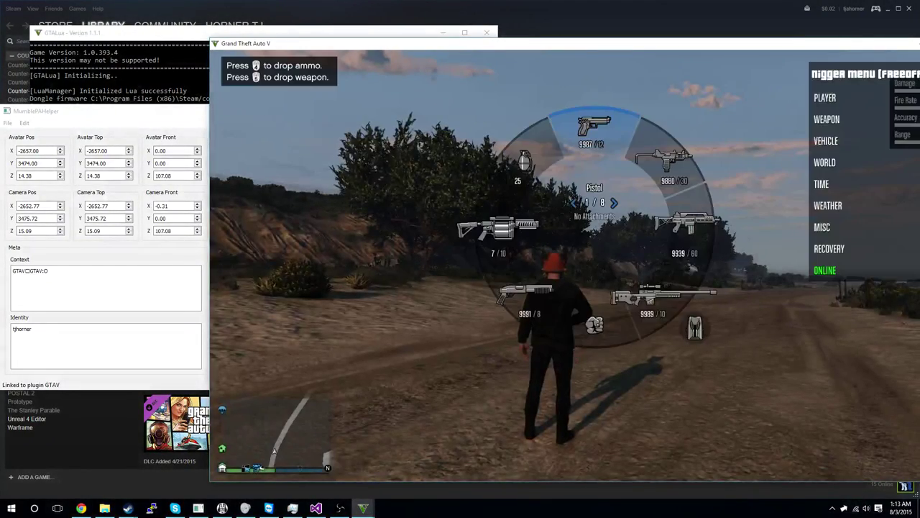
Teleport to a player from the mod menu's Player List, parachute, then teleport to ground
key(Return)
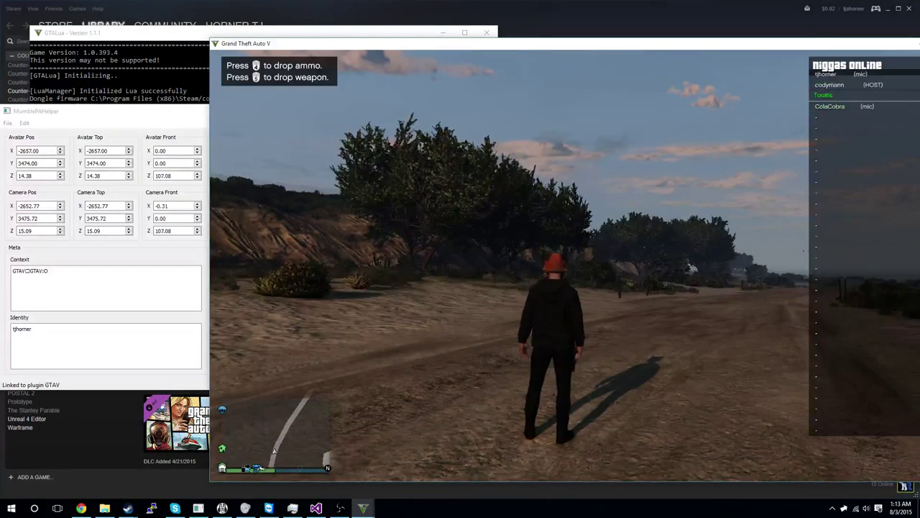
key(Return)
key(BackSpace)
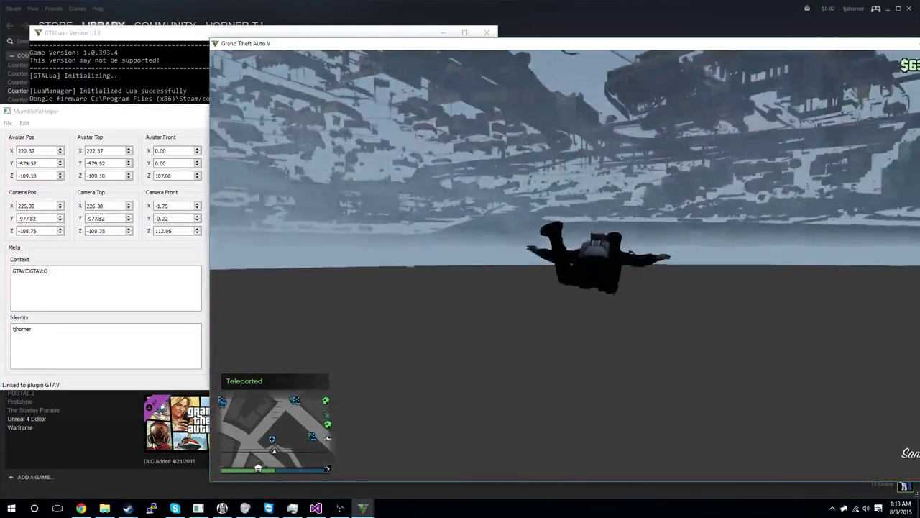
key(f)
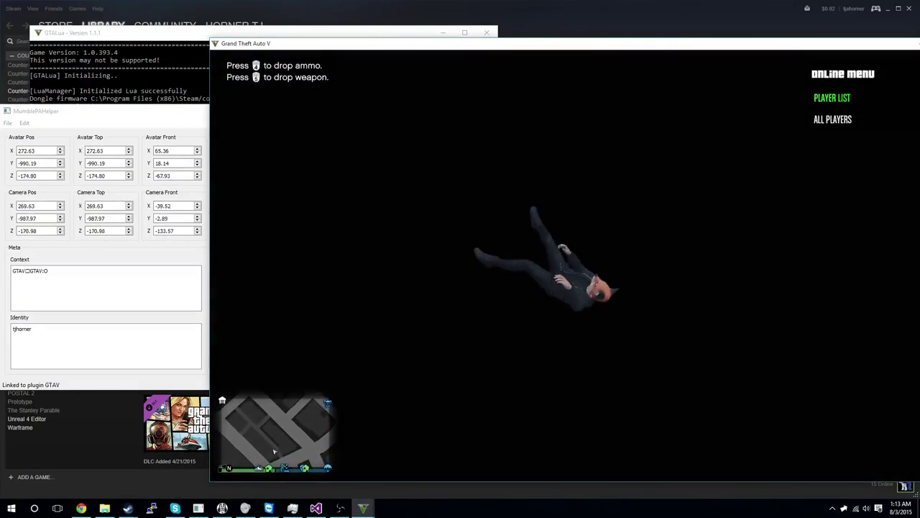
key(Return)
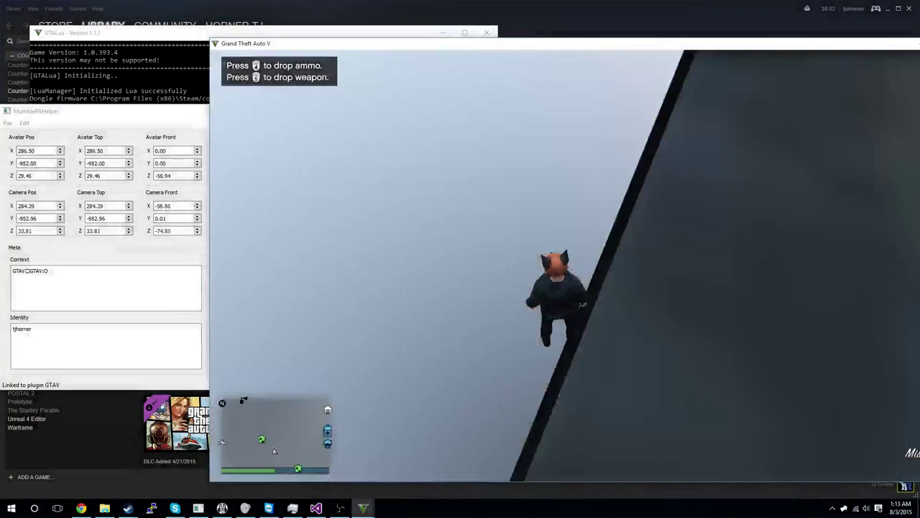
key(BackSpace)
Run across the road around the tree and switch to first-person view
key(w)
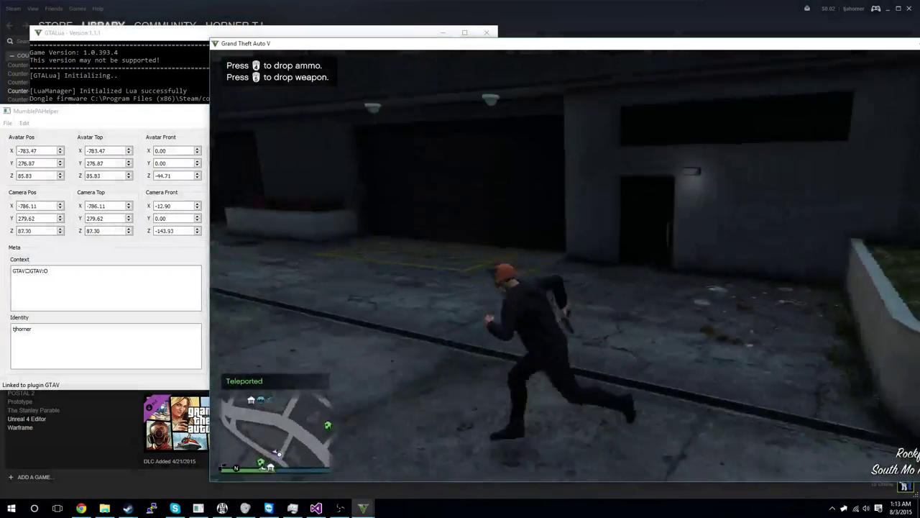
key(w)
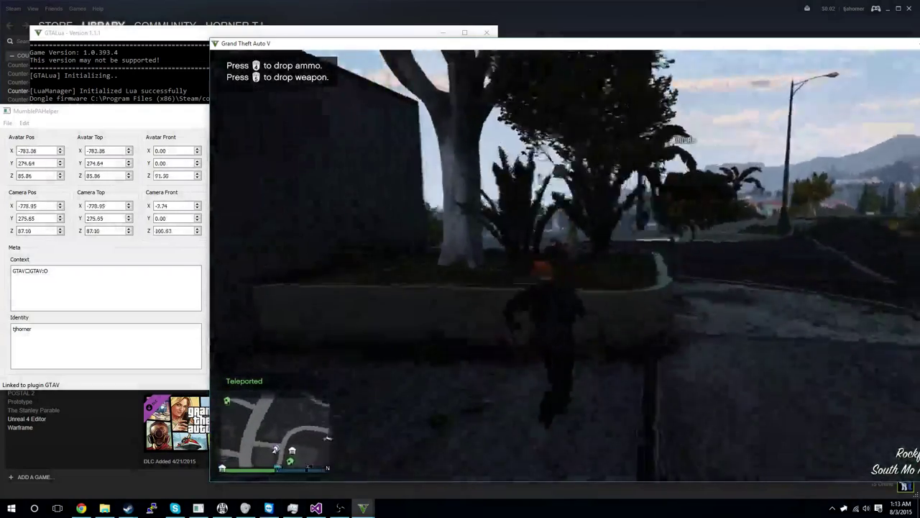
key(w)
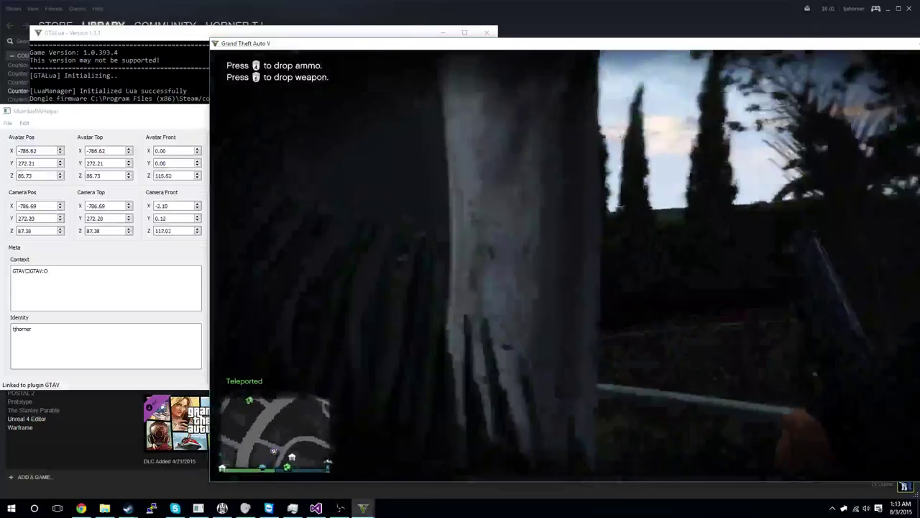
key(w)
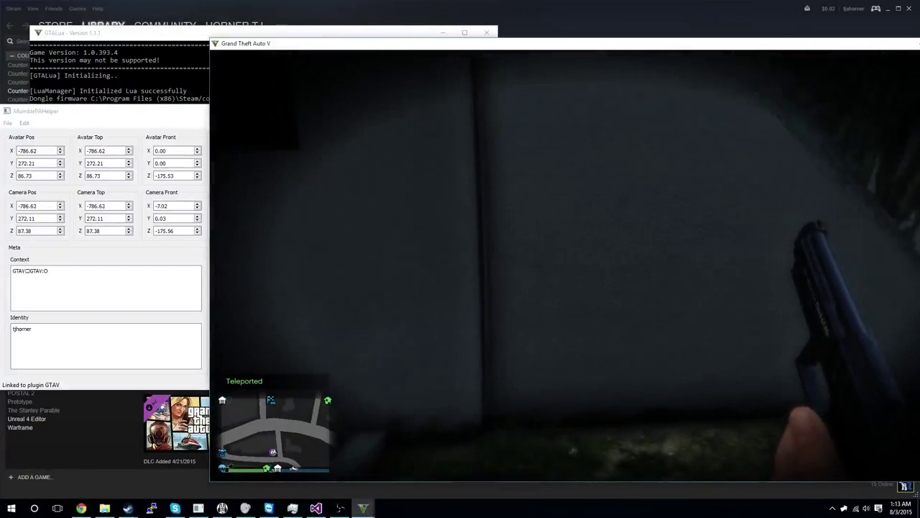
Walk the street past the planters and Toratis toward the dark garage
key(w)
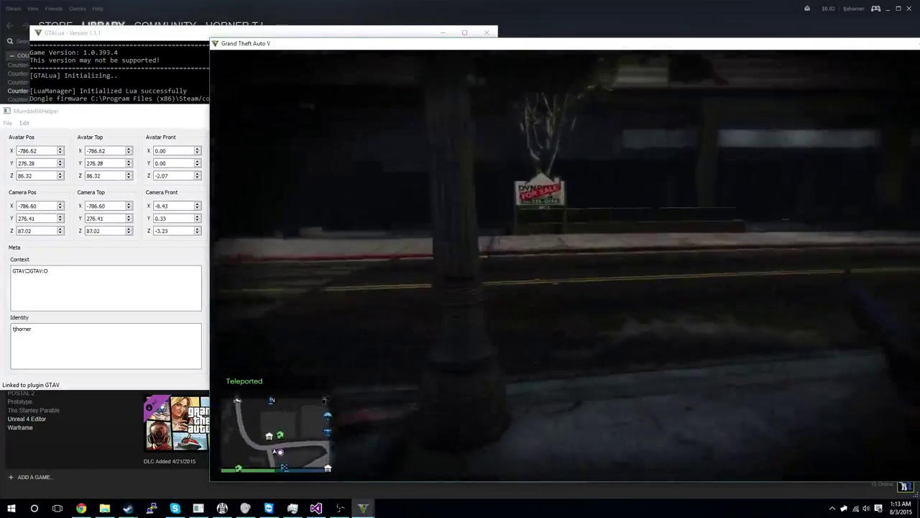
key(w)
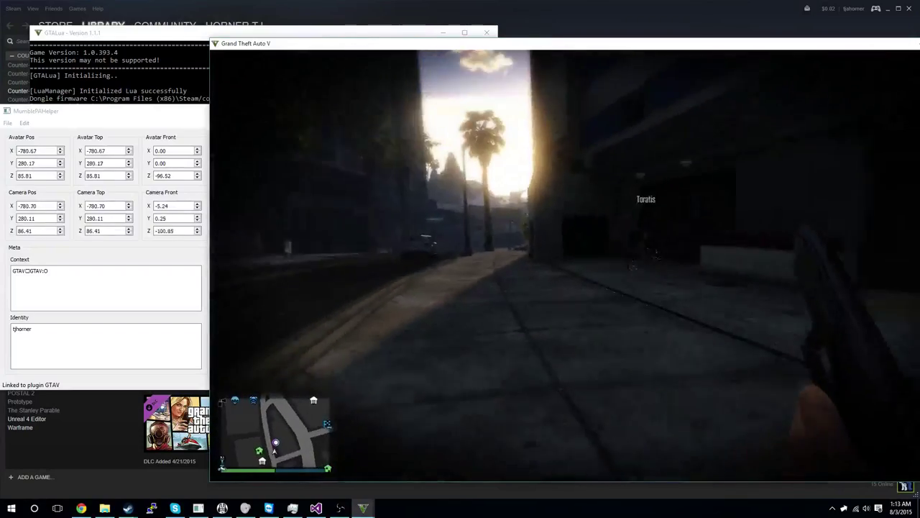
key(w)
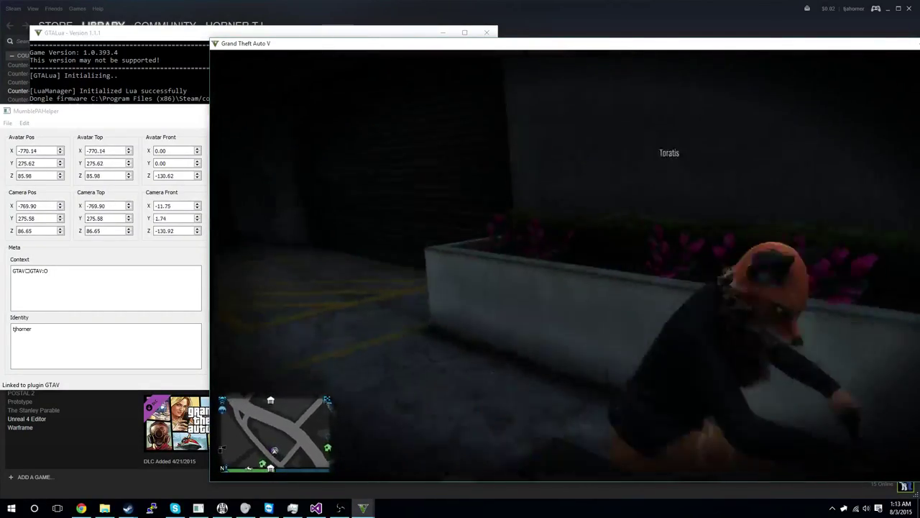
key(w)
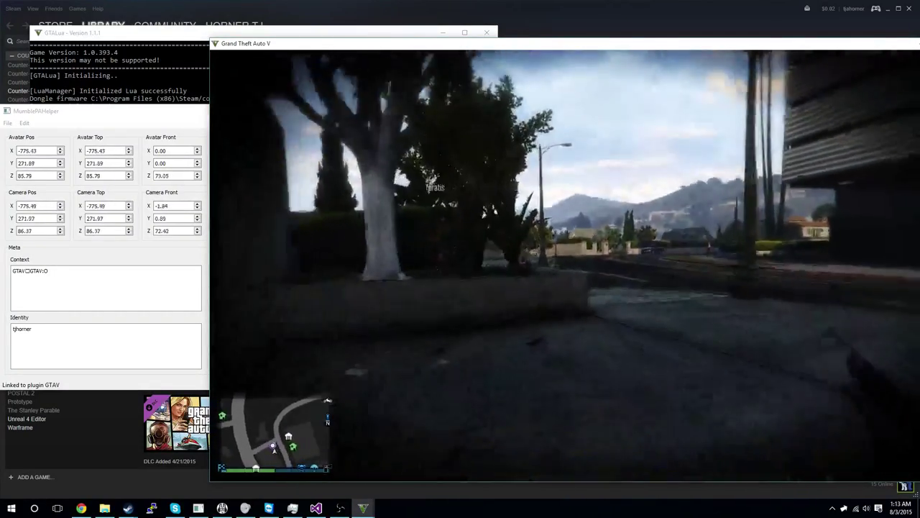
key(w)
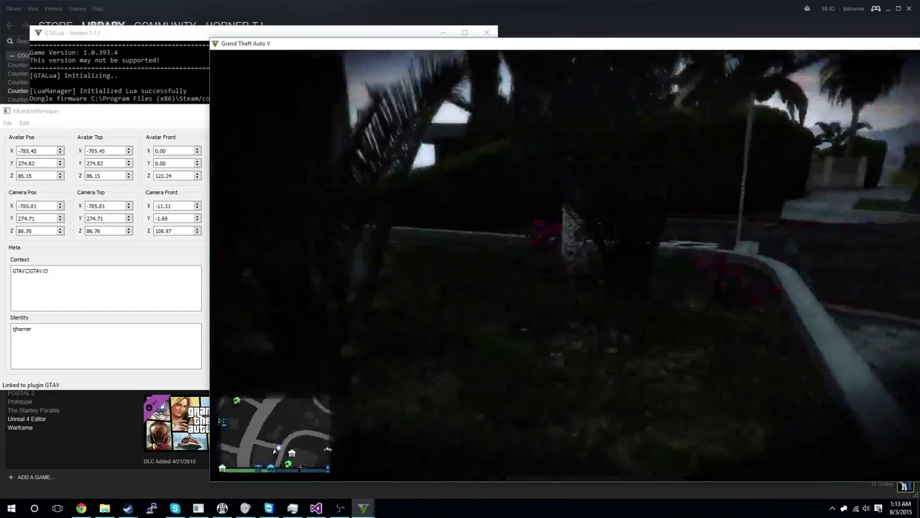
key(w)
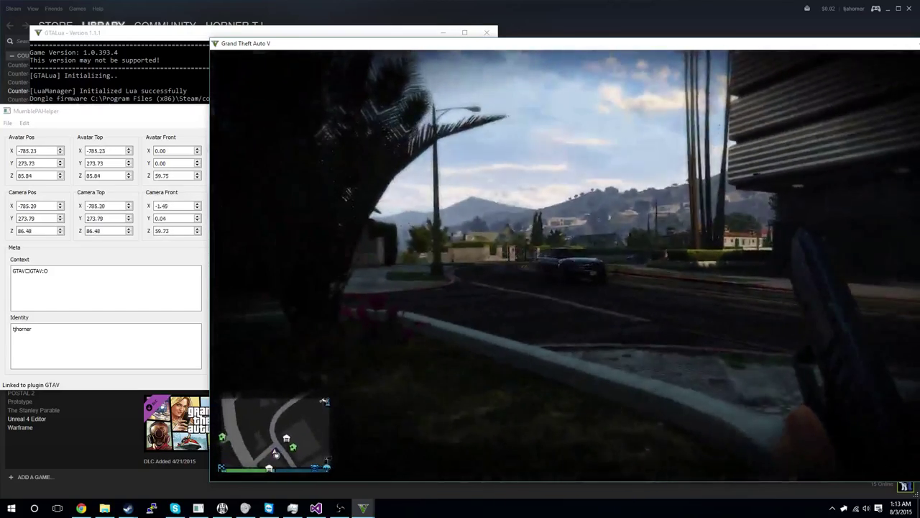